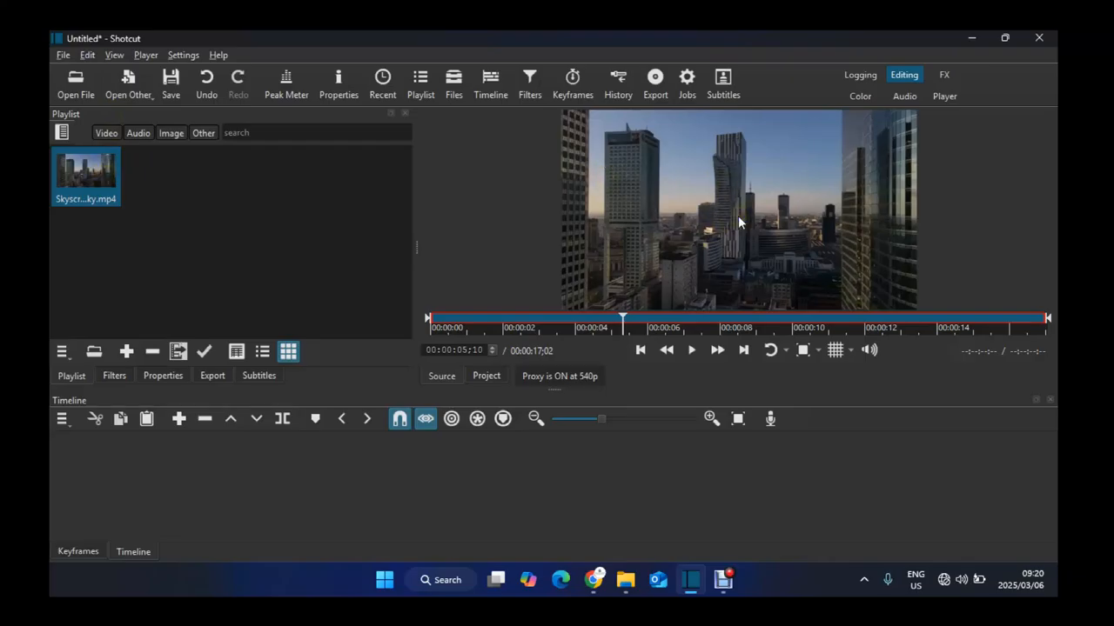
# Step: Add two video tracks to the timeline and place the skyscraper clip at the start of V1
pyautogui.press('ctrl')
pyautogui.hotkey('ctrl', 'i')
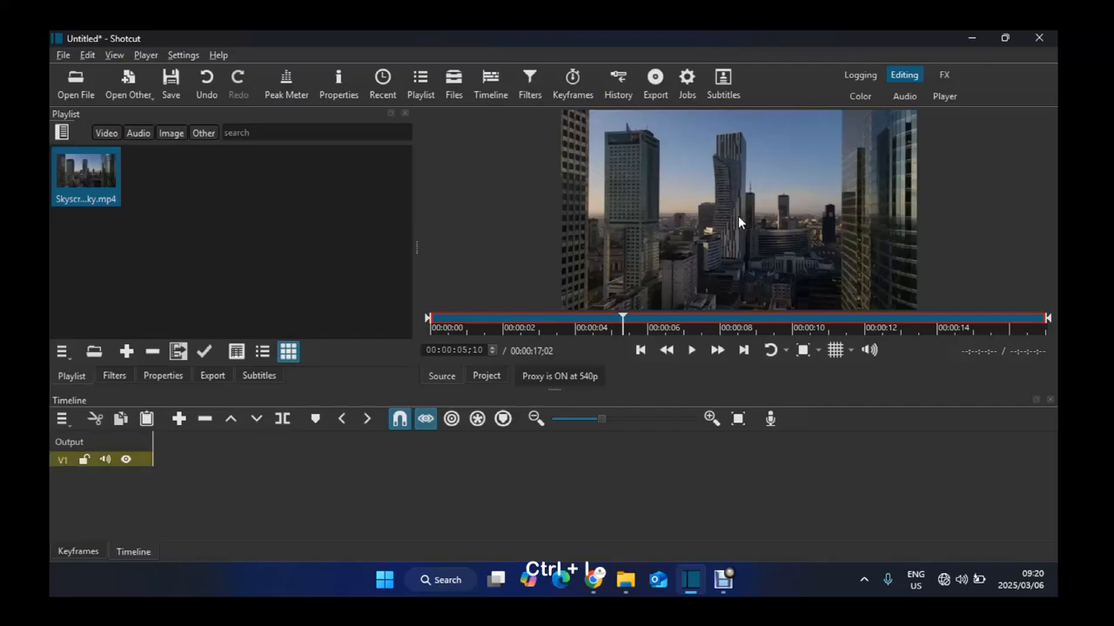
pyautogui.hotkey('ctrl', 'i')
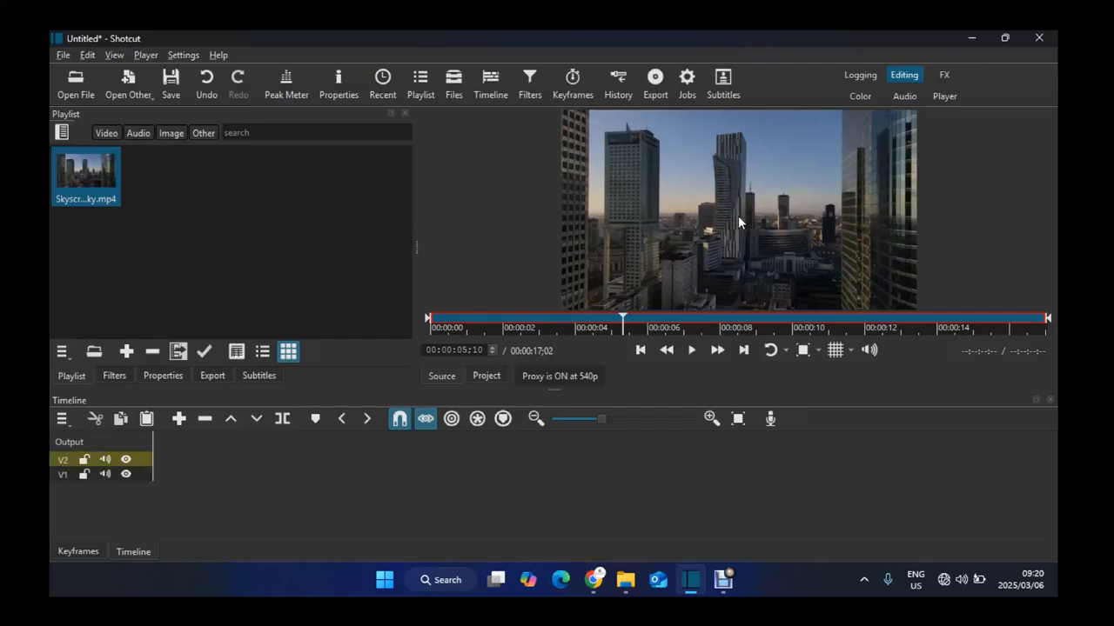
pyautogui.moveTo(83, 175); pyautogui.dragTo(174, 485)
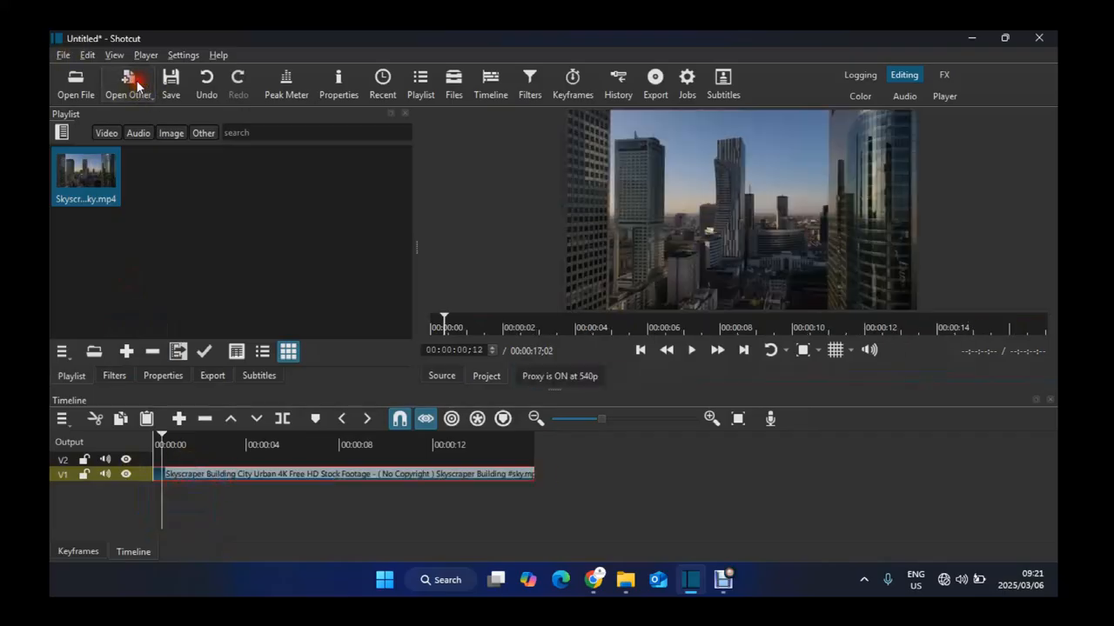
# Step: Create a simple text clip reading "SHOTCUT" with a transparent background and add it to the timeline on V2
pyautogui.click(136, 85)
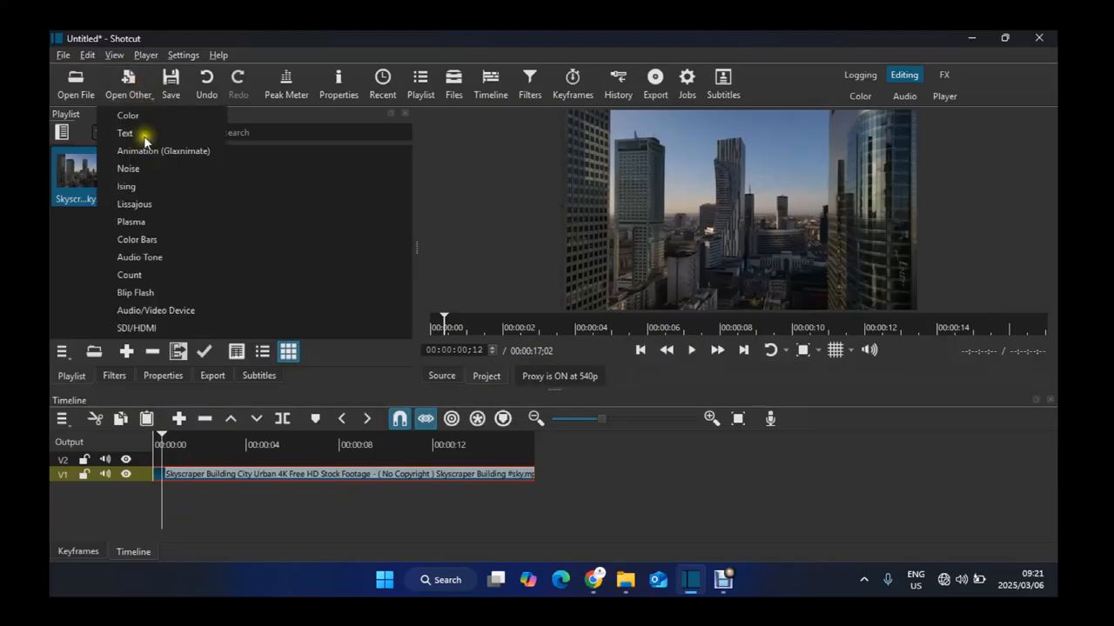
pyautogui.click(145, 134)
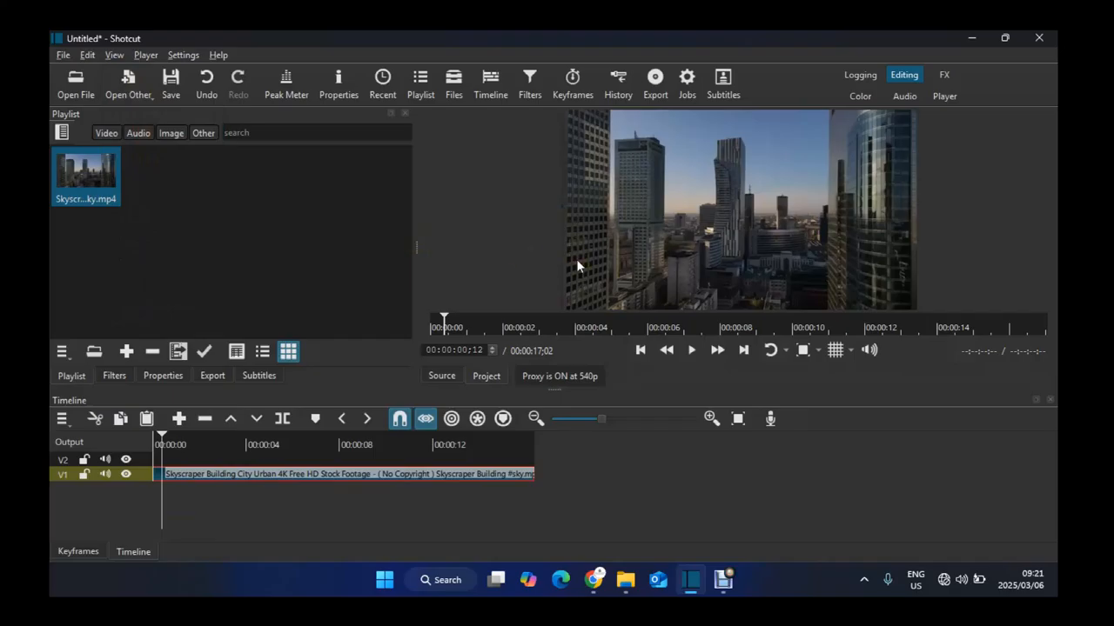
pyautogui.click(501, 269)
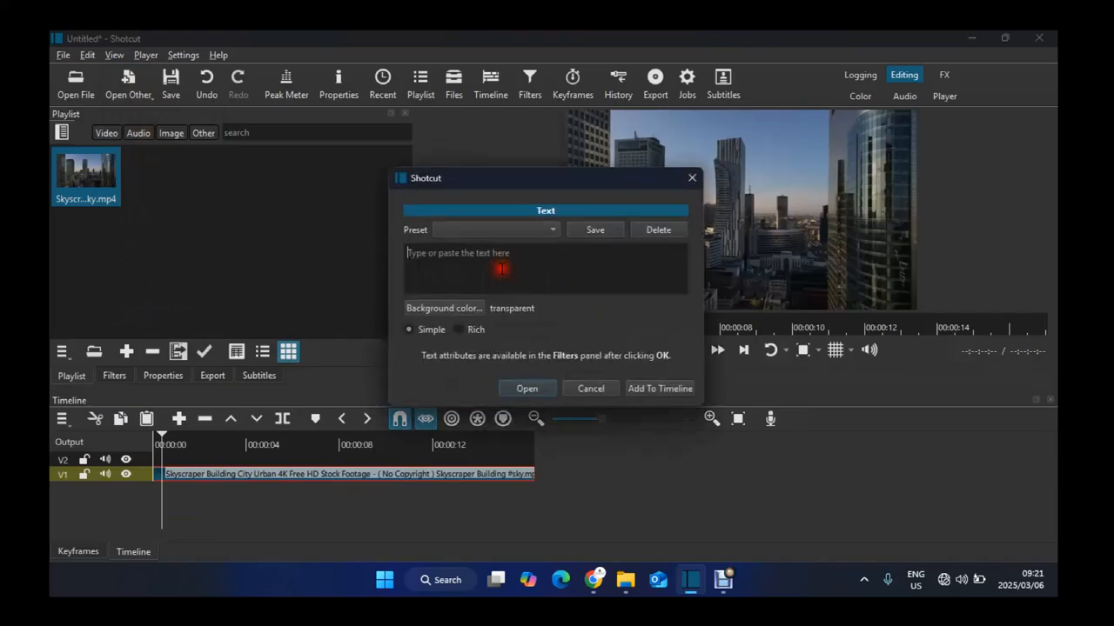
pyautogui.press('capslock')
pyautogui.write('S')
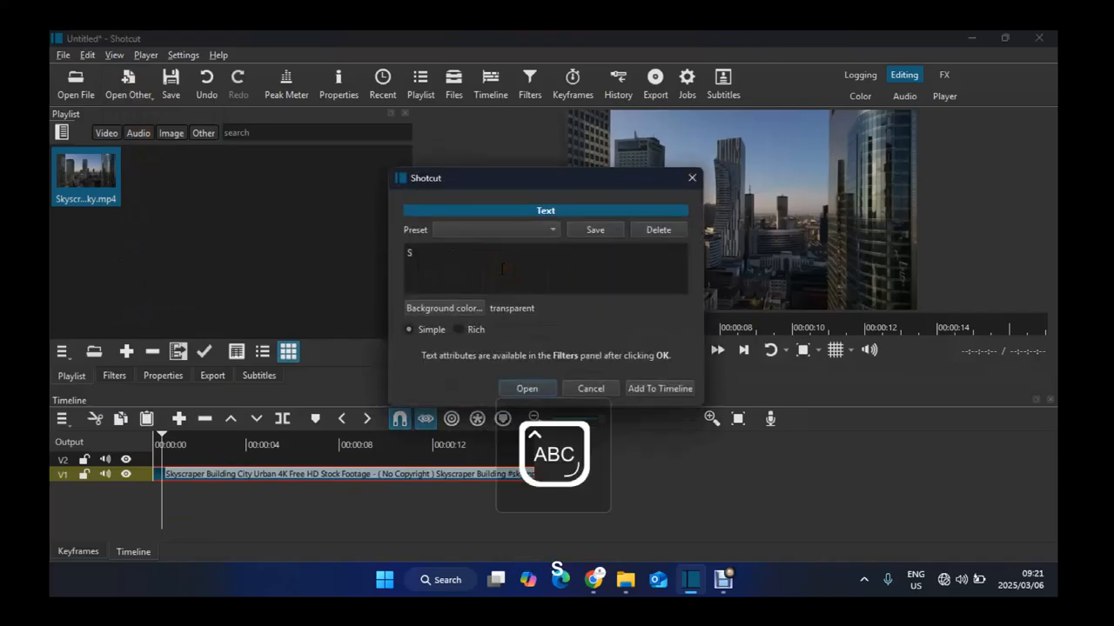
pyautogui.write('HOTCUT')
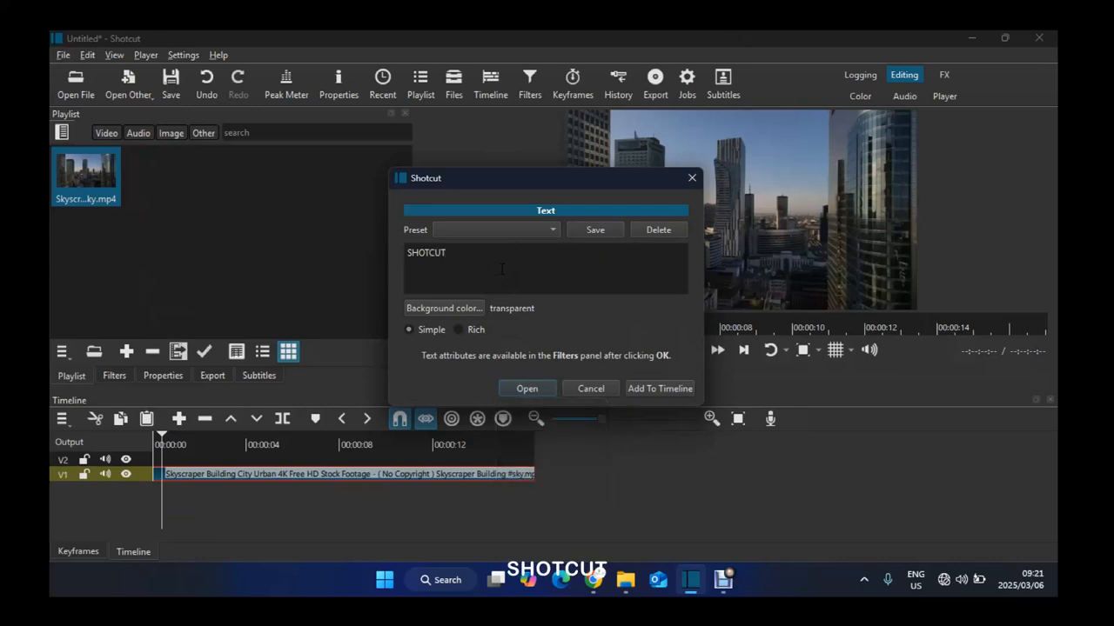
pyautogui.click(676, 389)
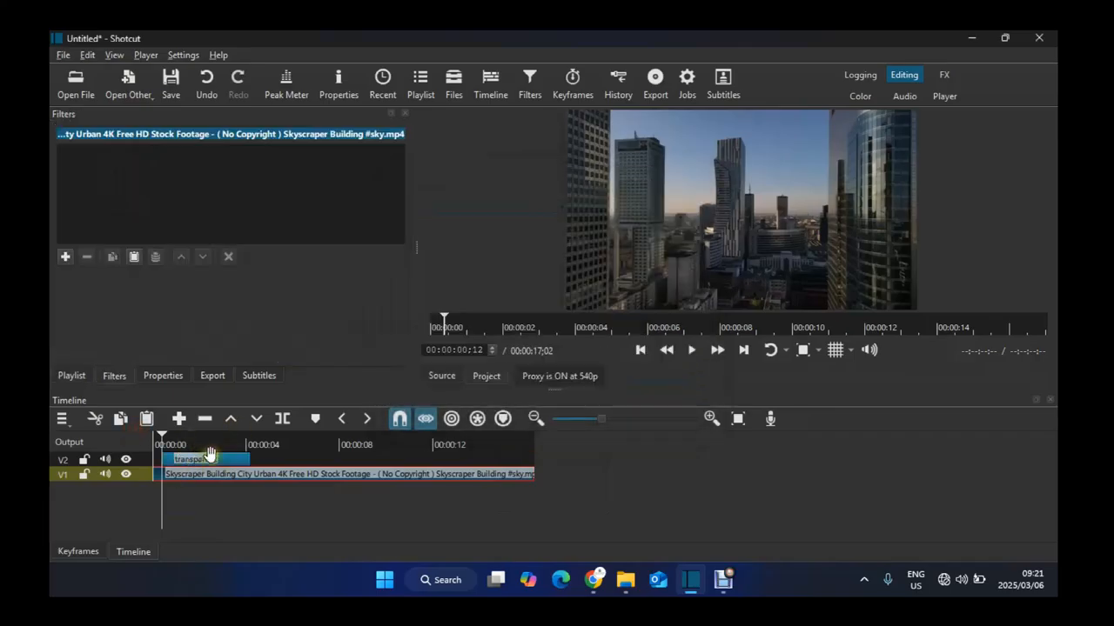
# Step: Move the SHOTCUT text clip to the start of V2 and stretch its text box up to the frame's upper edge
pyautogui.click(200, 456)
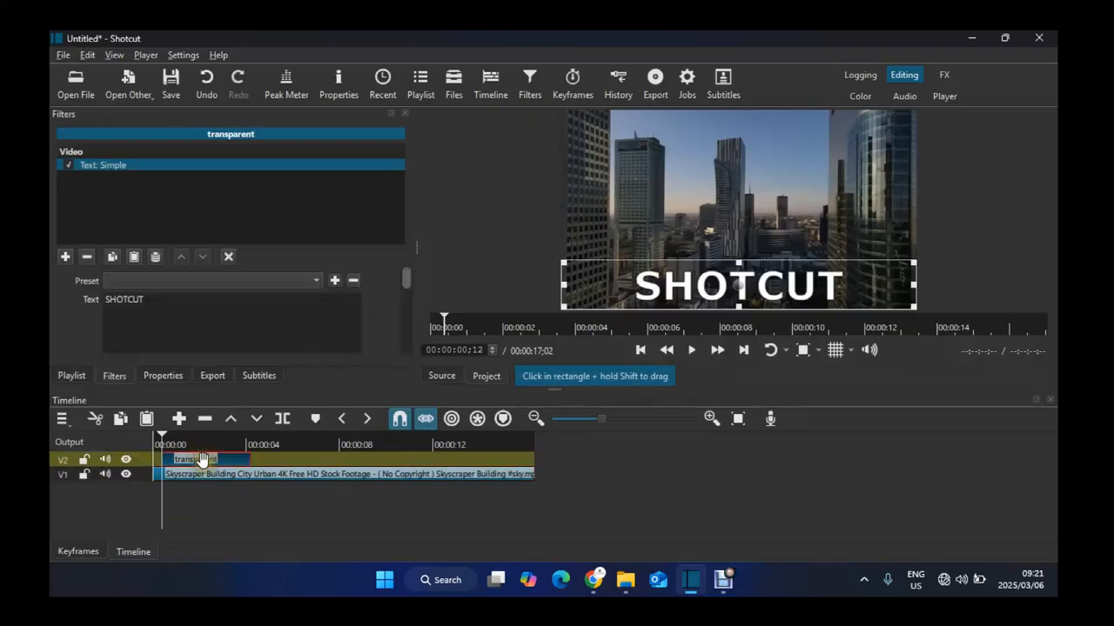
pyautogui.moveTo(247, 459); pyautogui.dragTo(222, 457)
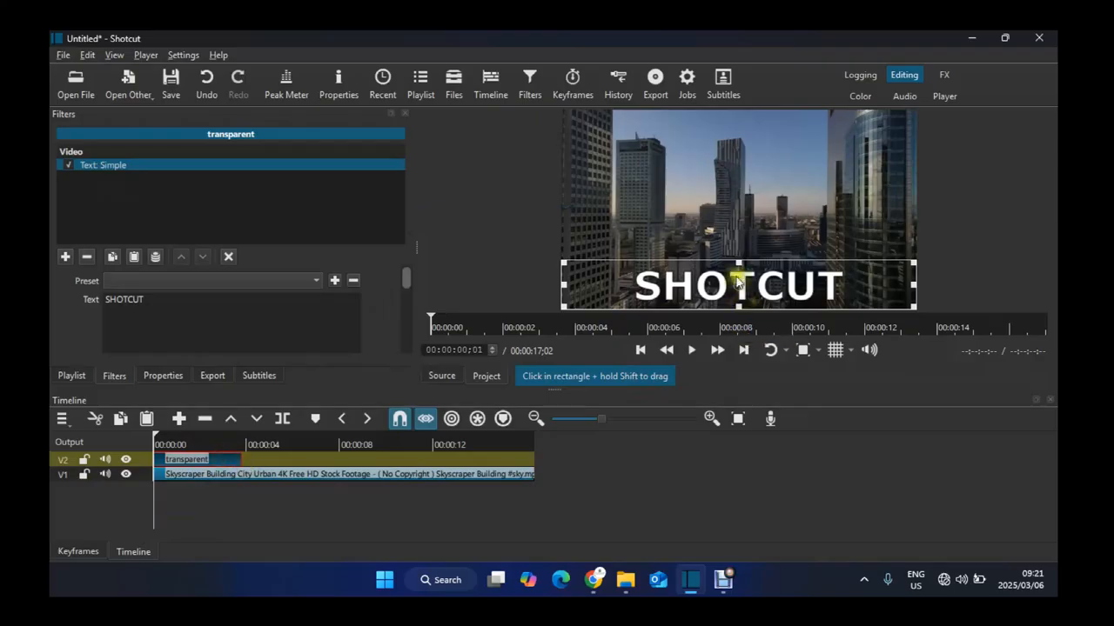
pyautogui.moveTo(741, 263); pyautogui.dragTo(724, 42)
# Step: Set the SHOTCUT text's font color to black (#000000)
pyautogui.moveTo(408, 282); pyautogui.dragTo(408, 301)
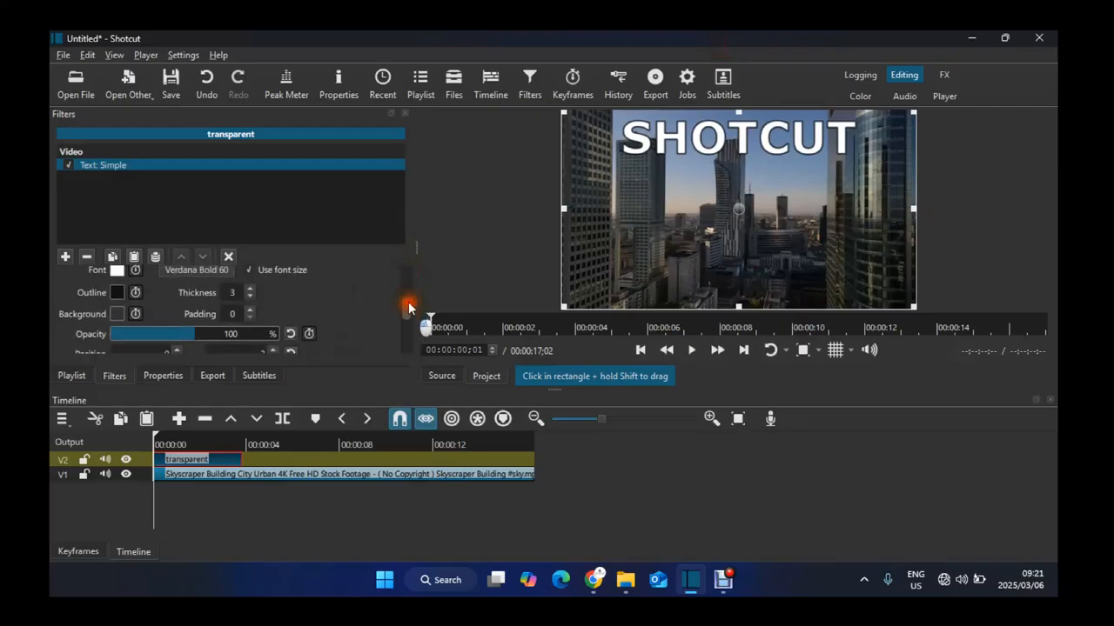
pyautogui.click(118, 288)
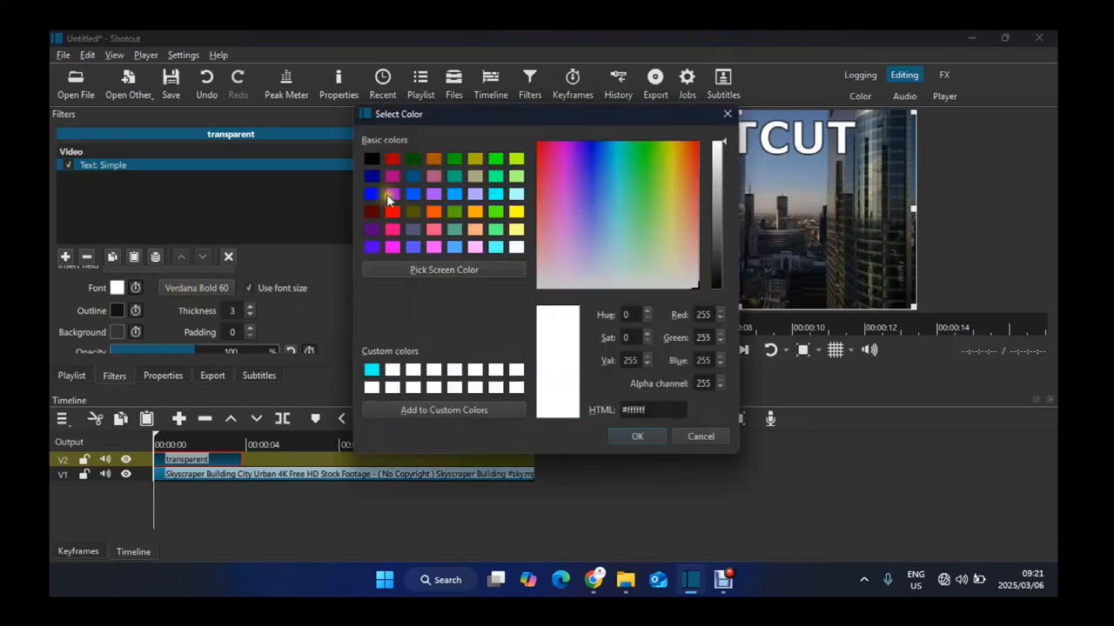
pyautogui.click(375, 158)
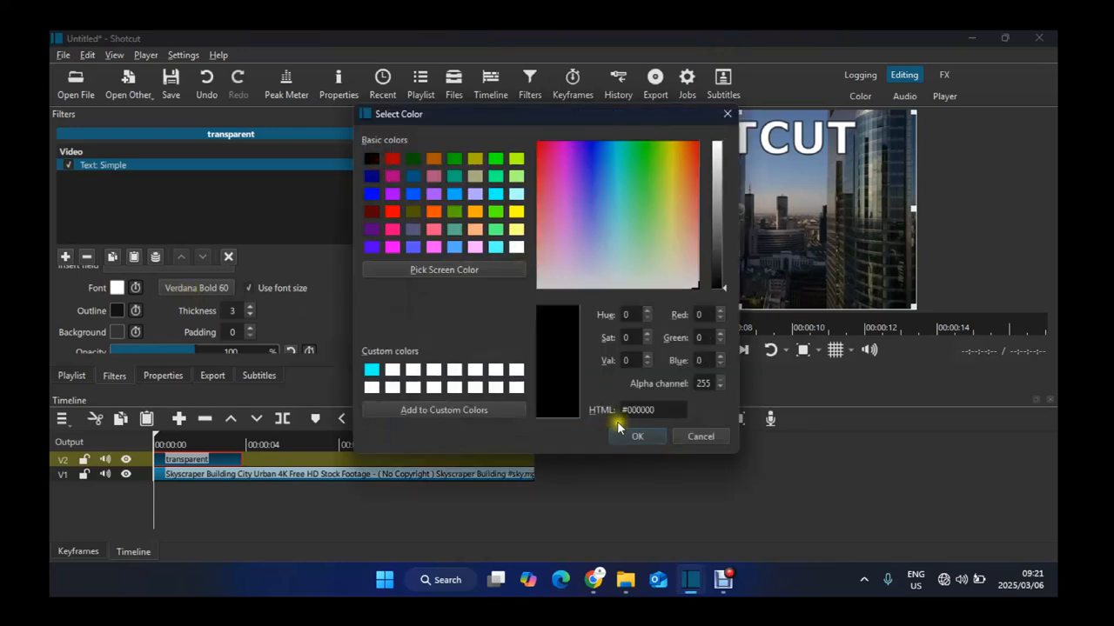
pyautogui.click(640, 439)
# Step: Set the SHOTCUT text's outline color to lime green (#aaff00)
pyautogui.click(120, 306)
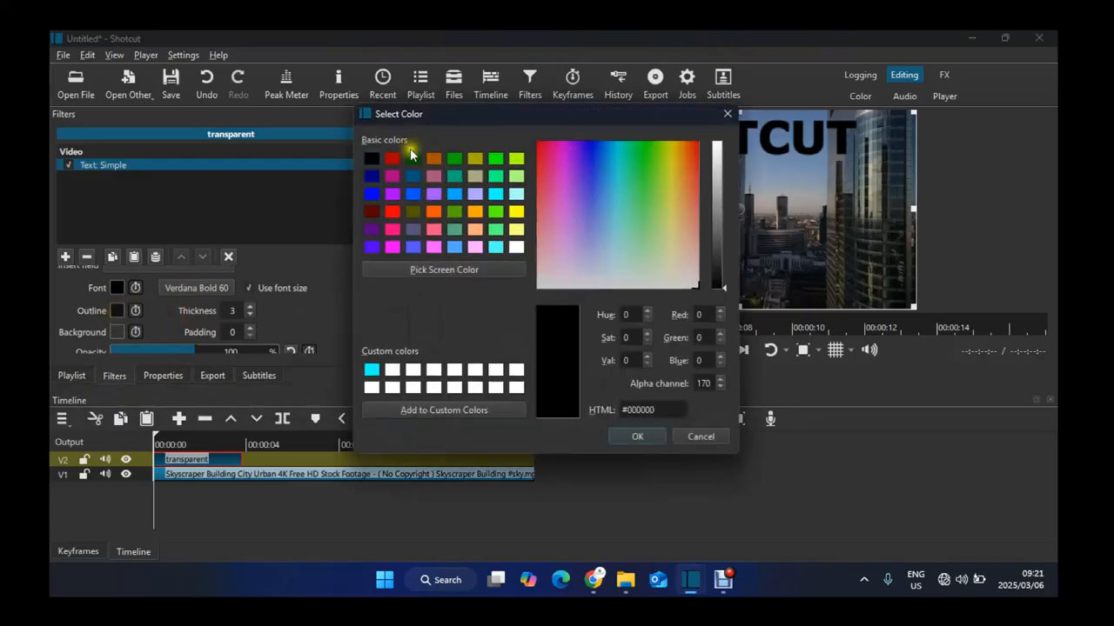
pyautogui.click(518, 159)
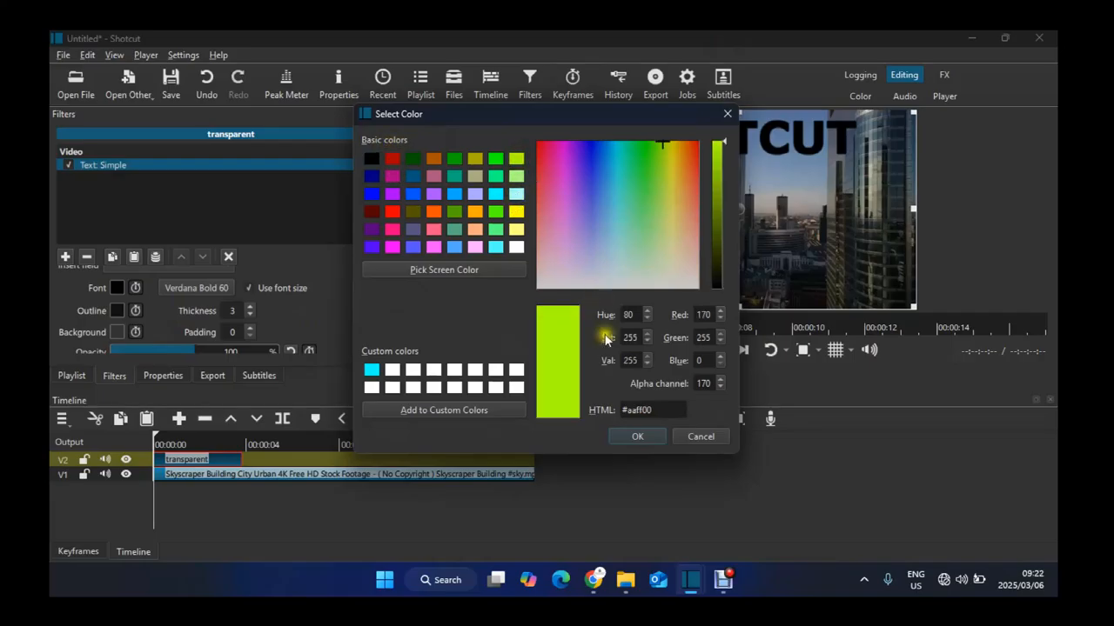
pyautogui.click(636, 435)
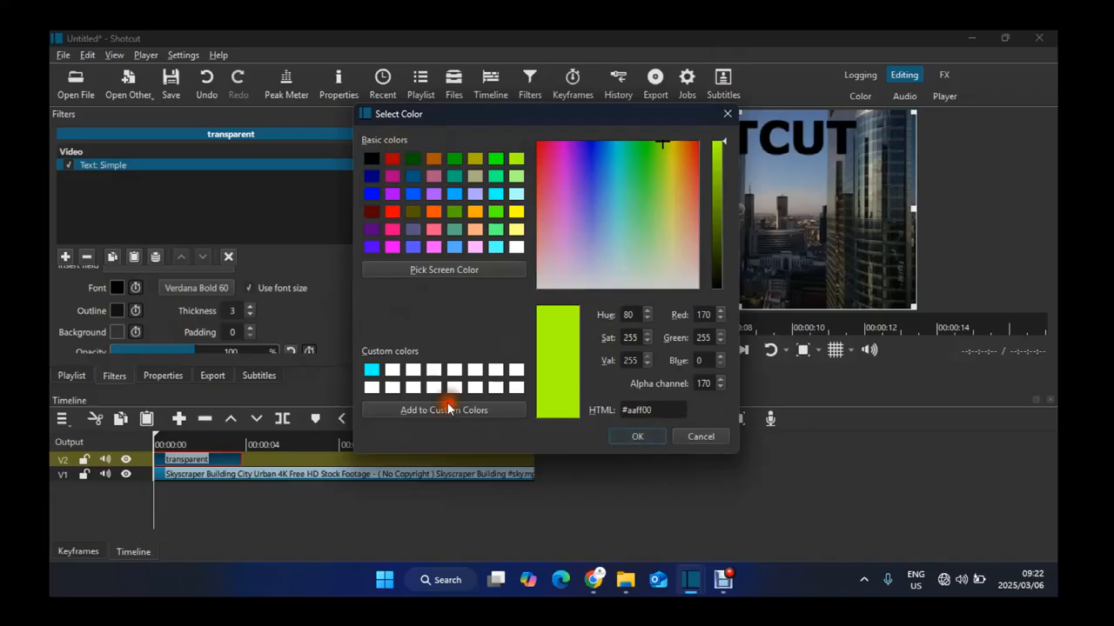
# Step: Set the SHOTCUT text's outline color to dark blue (#00007f)
pyautogui.moveTo(405, 306)
pyautogui.mouseDown()
pyautogui.moveTo(412, 327)
pyautogui.moveTo(405, 304)
pyautogui.mouseUp()
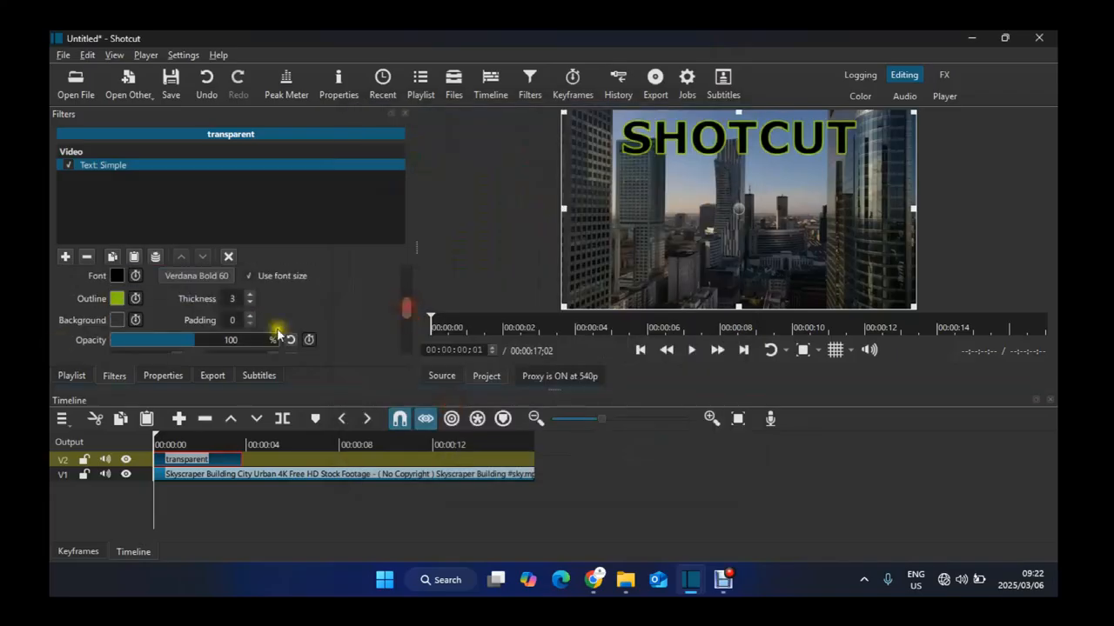
pyautogui.click(118, 299)
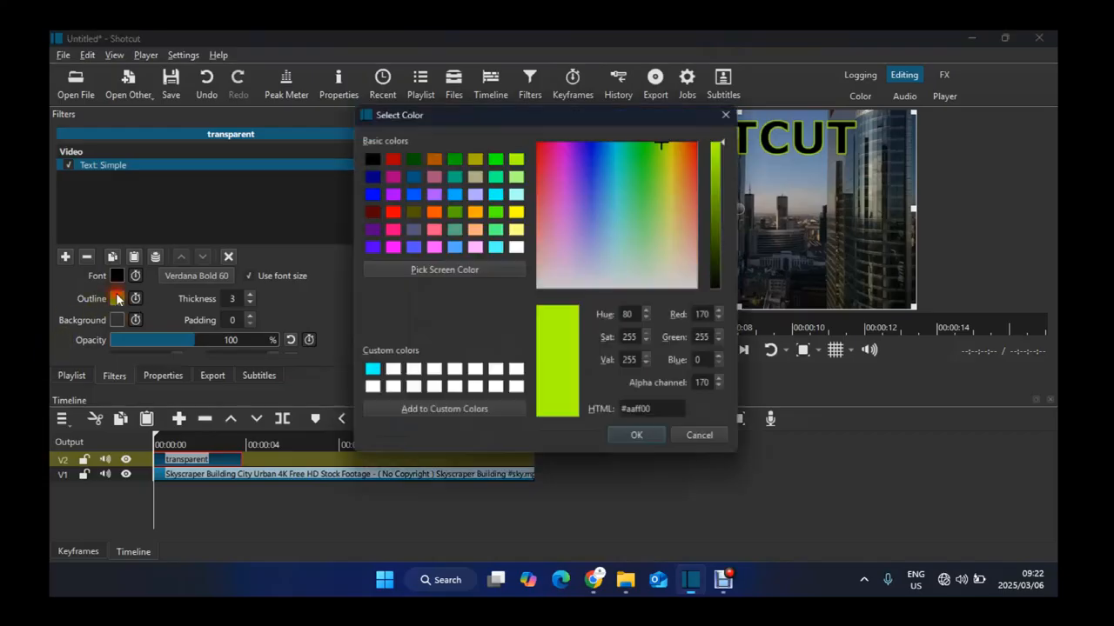
pyautogui.click(373, 177)
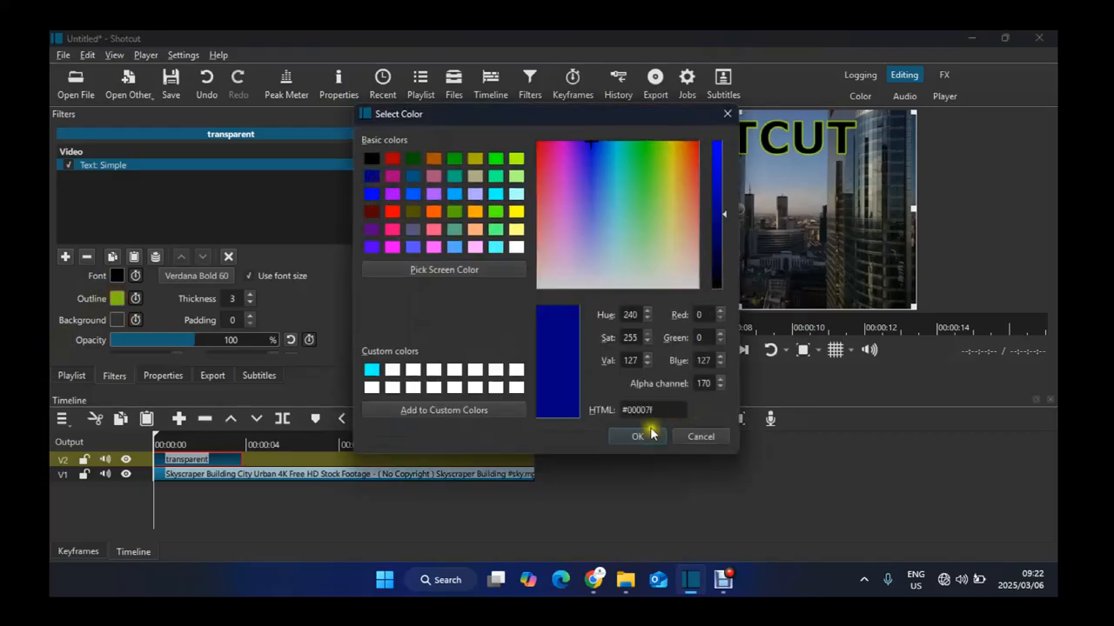
pyautogui.click(638, 436)
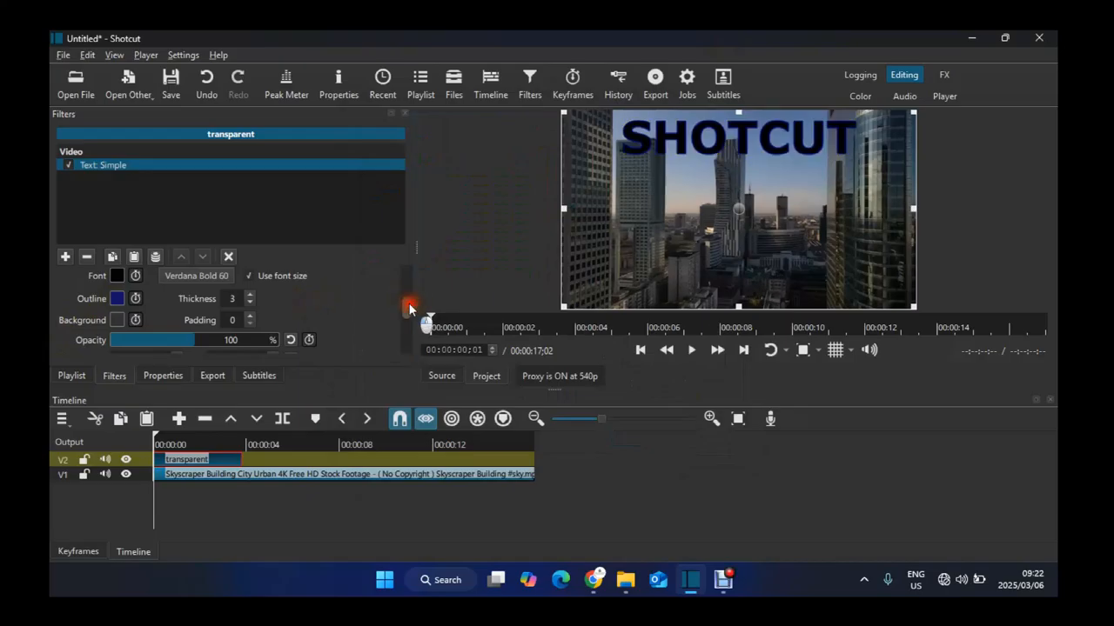
# Step: Set the SHOTCUT text's vertical fit to Middle
pyautogui.scroll(-2, 415, 320)
pyautogui.scroll(-3, 414, 321)
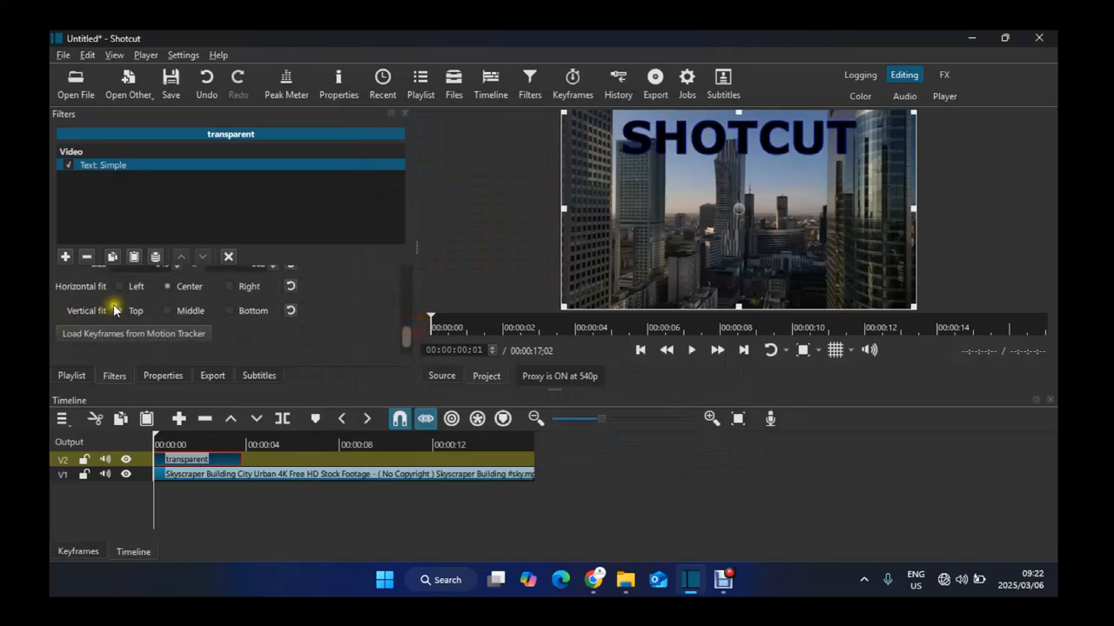
pyautogui.click(172, 312)
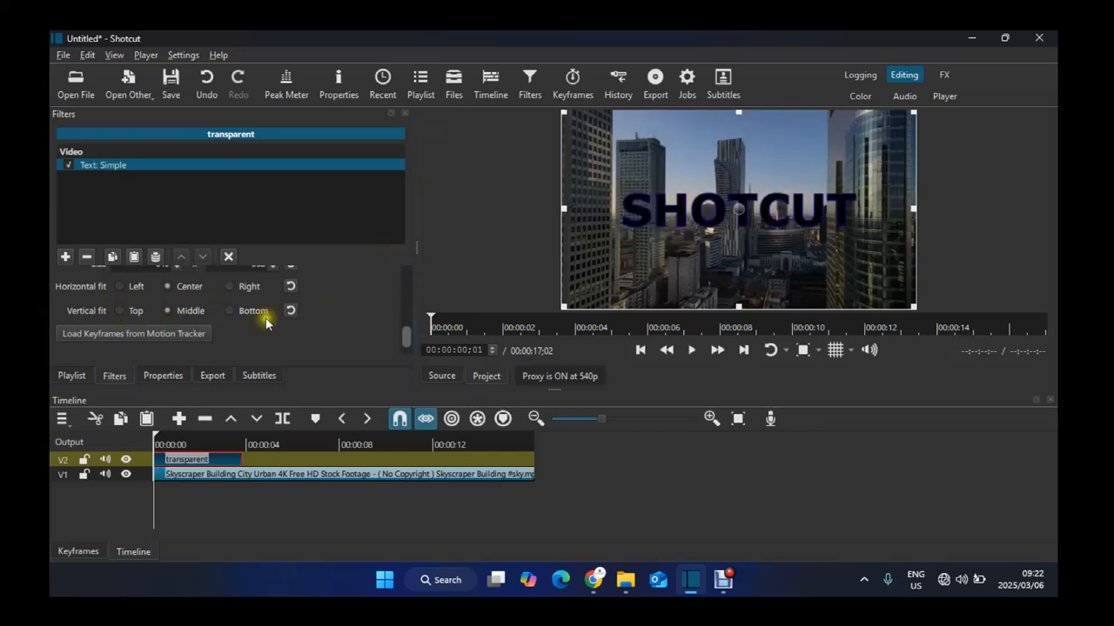
# Step: Add a third video track and move the SHOTCUT text clip from V2 up to the start of V3
pyautogui.click(78, 376)
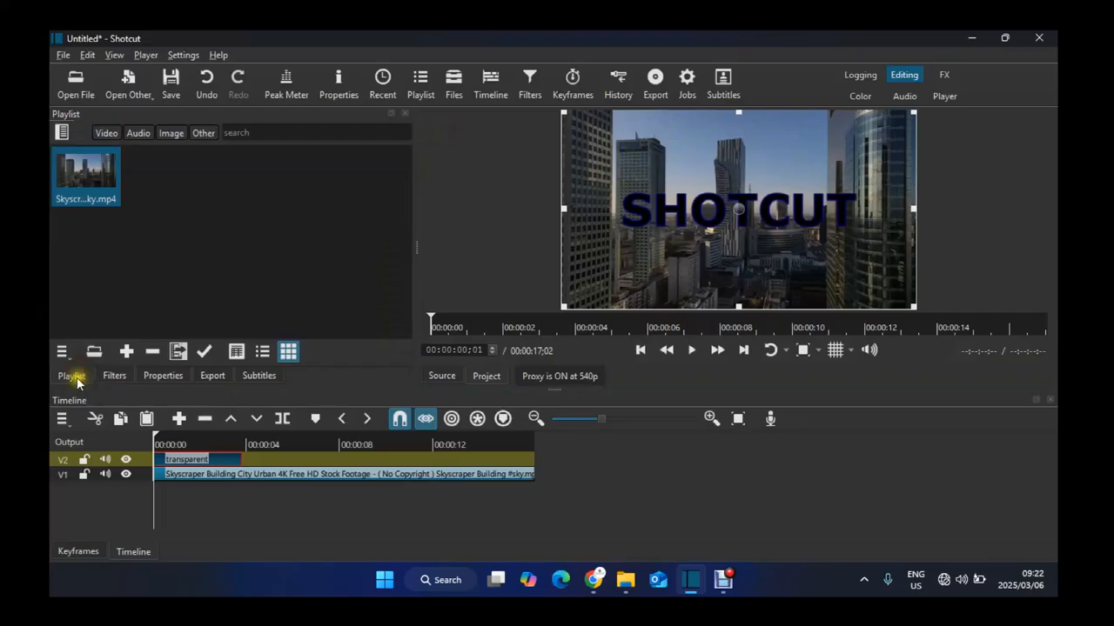
pyautogui.hotkey('ctrl', 'i')
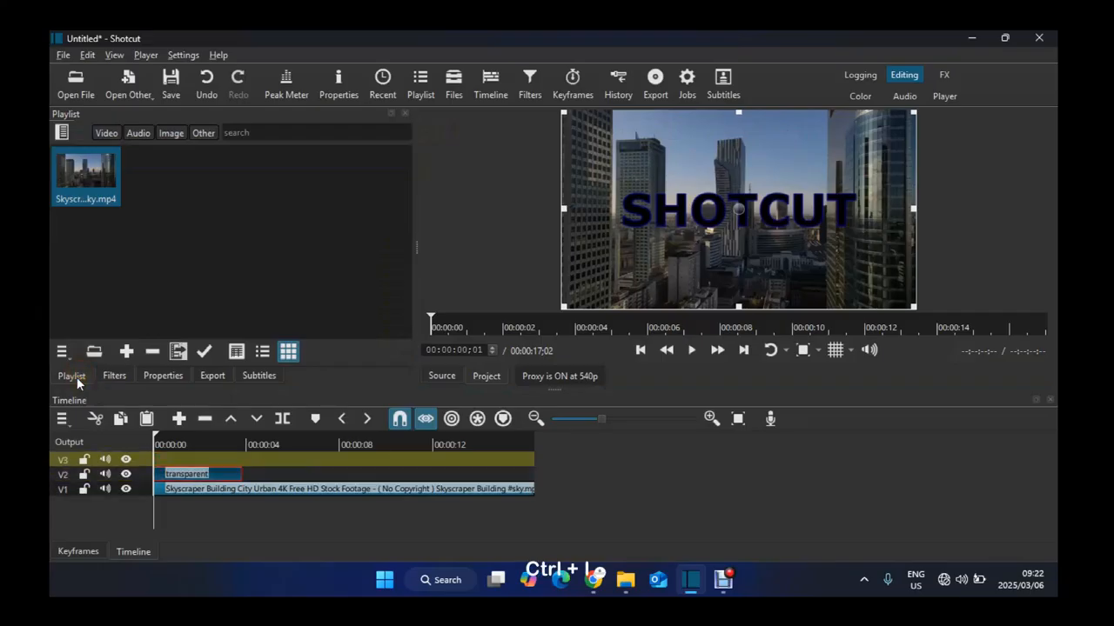
pyautogui.click(180, 472)
pyautogui.moveTo(179, 472); pyautogui.dragTo(179, 457)
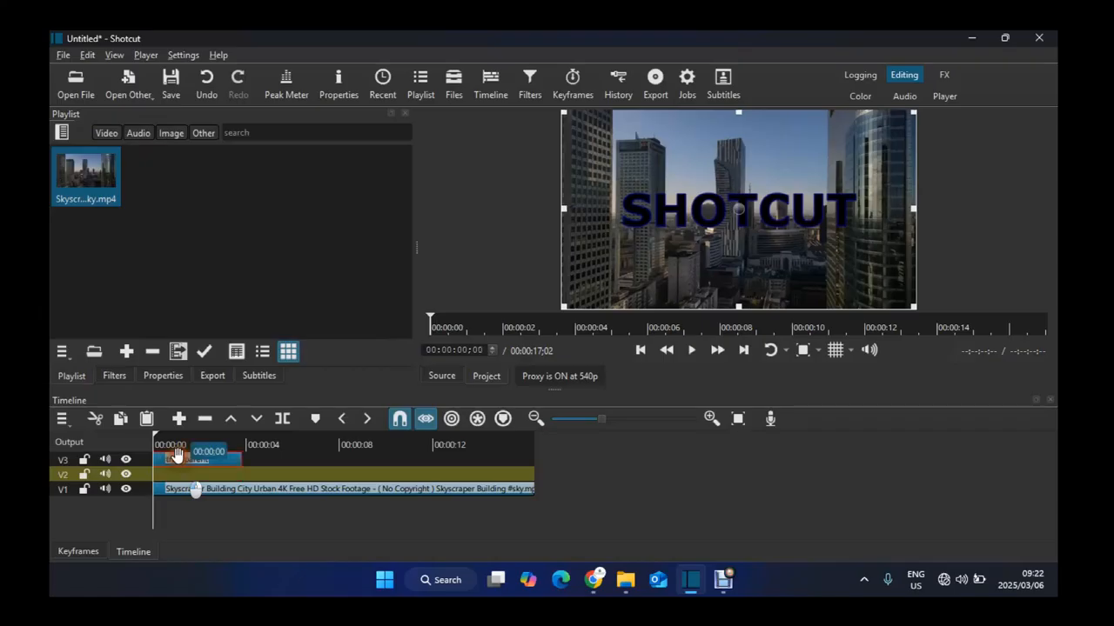
# Step: Create an opaque black color clip (#FF000000) and add it to V2 beneath the text clip
pyautogui.click(130, 81)
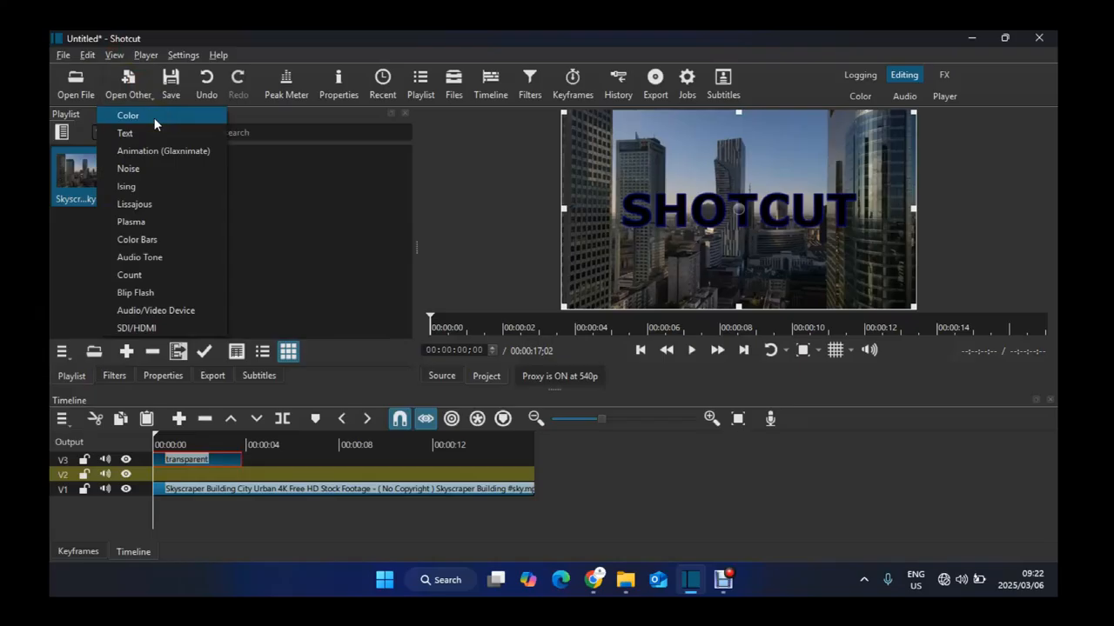
pyautogui.click(152, 116)
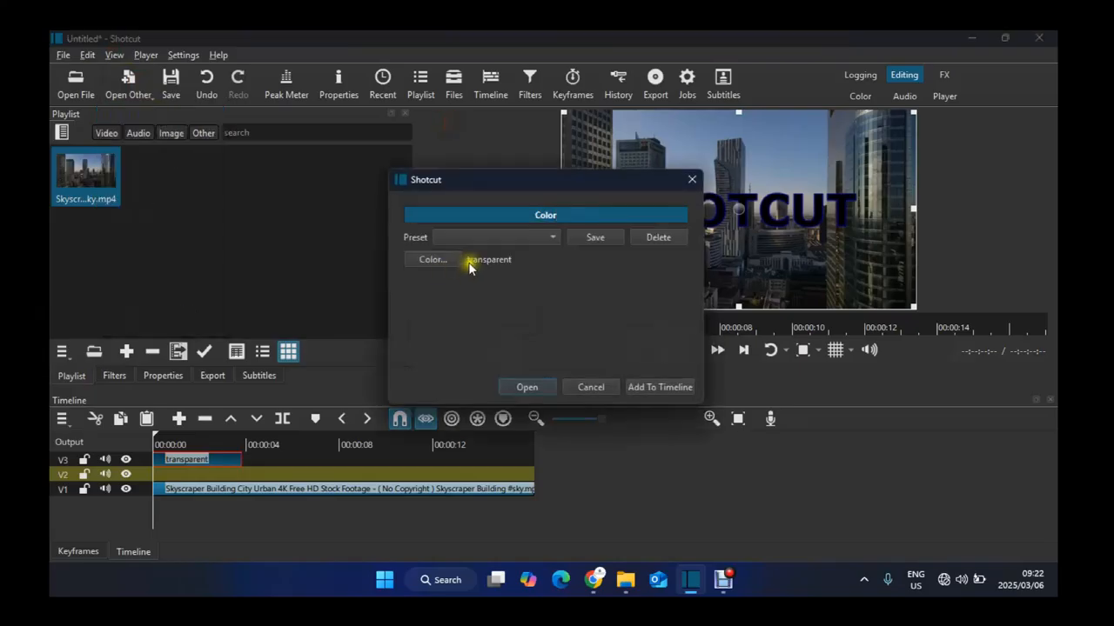
pyautogui.click(448, 262)
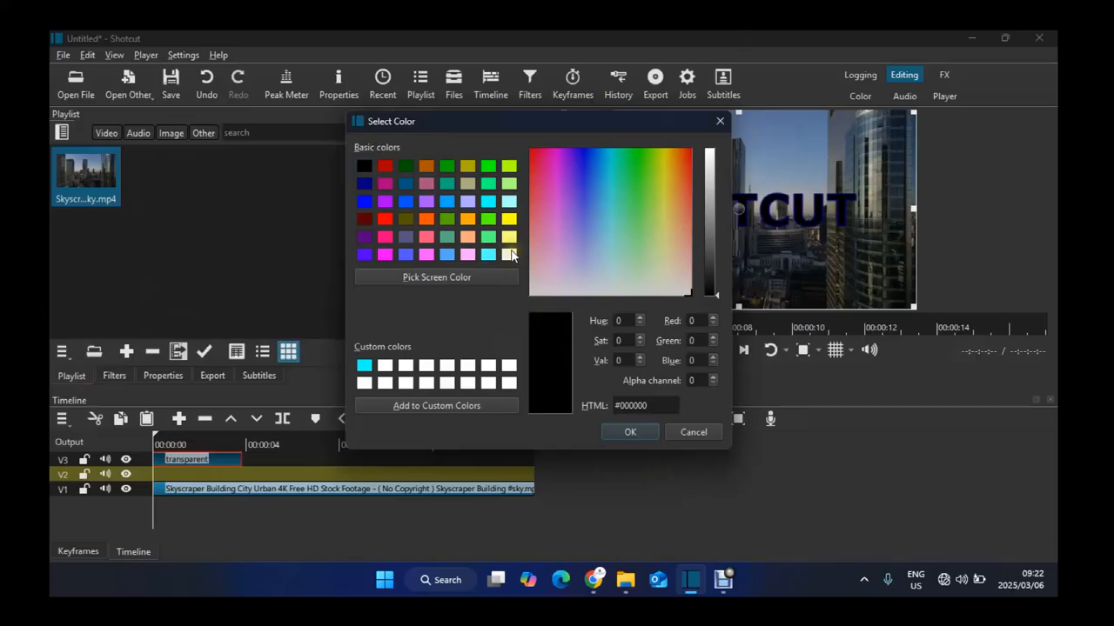
pyautogui.click(630, 433)
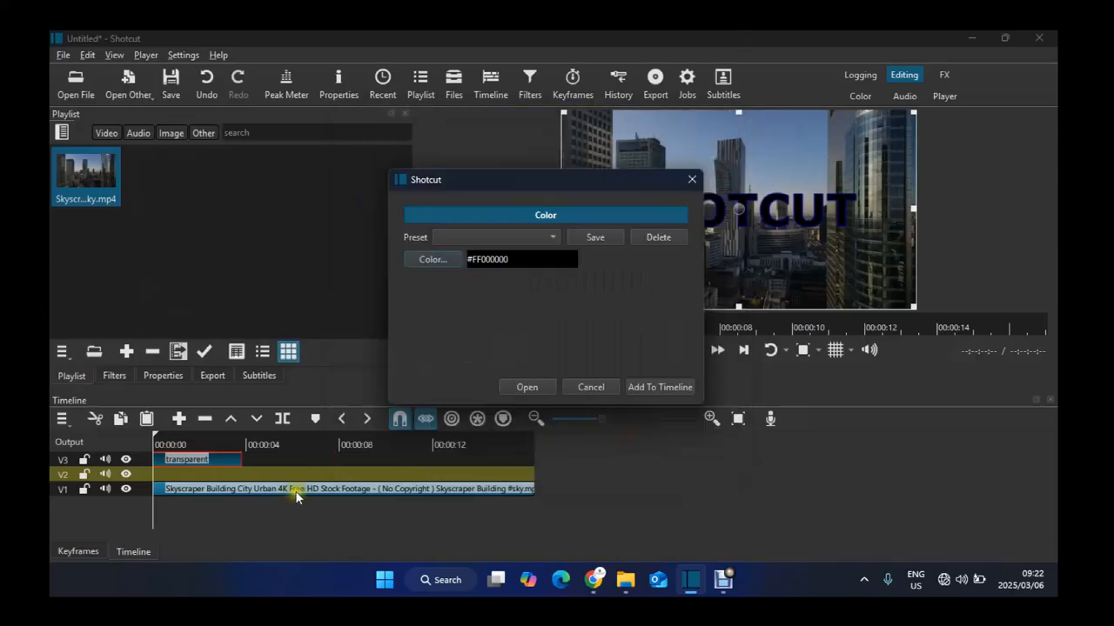
pyautogui.click(676, 390)
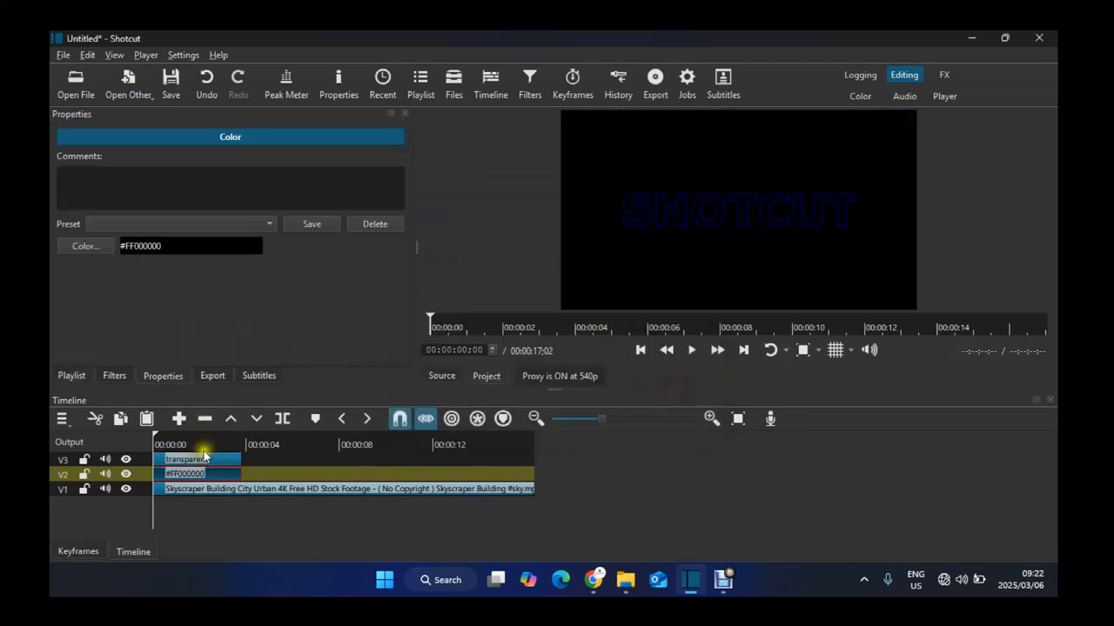
# Step: Set the font color of the SHOTCUT text clip on V3 to bright green (#00ff00)
pyautogui.click(199, 459)
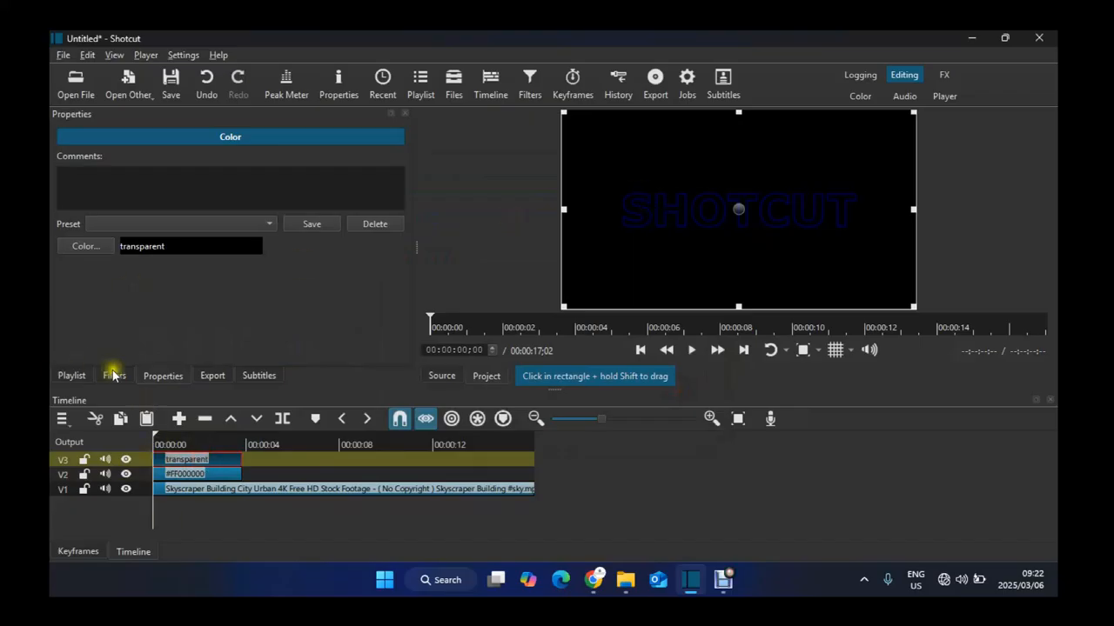
pyautogui.click(114, 375)
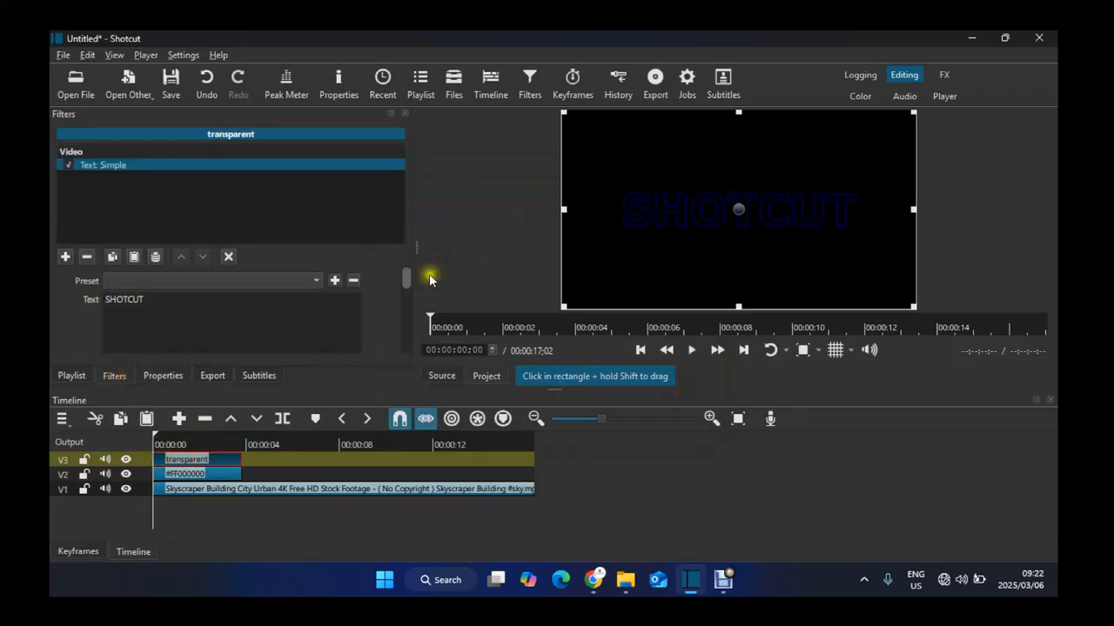
pyautogui.moveTo(411, 279)
pyautogui.mouseDown()
pyautogui.moveTo(413, 313)
pyautogui.moveTo(410, 291)
pyautogui.mouseUp()
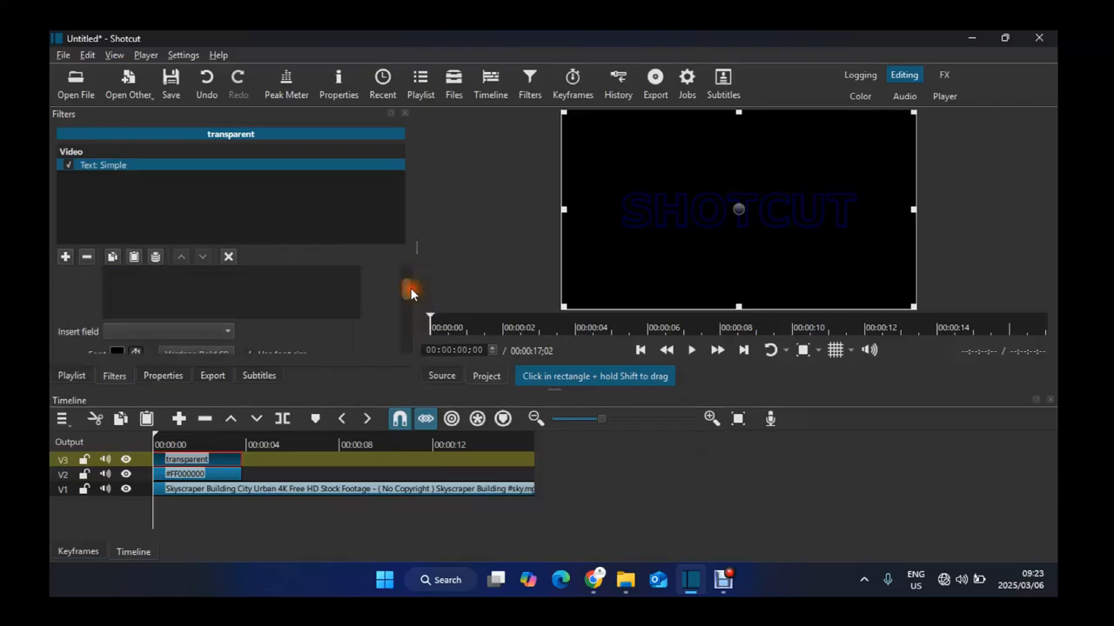
pyautogui.click(121, 350)
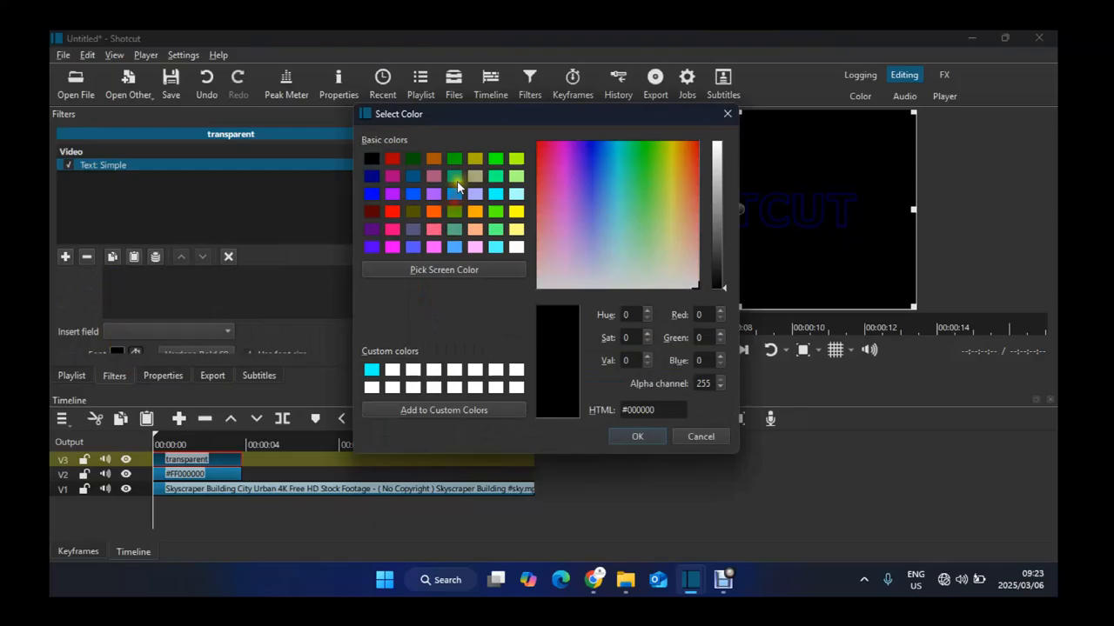
pyautogui.click(498, 160)
pyautogui.click(635, 442)
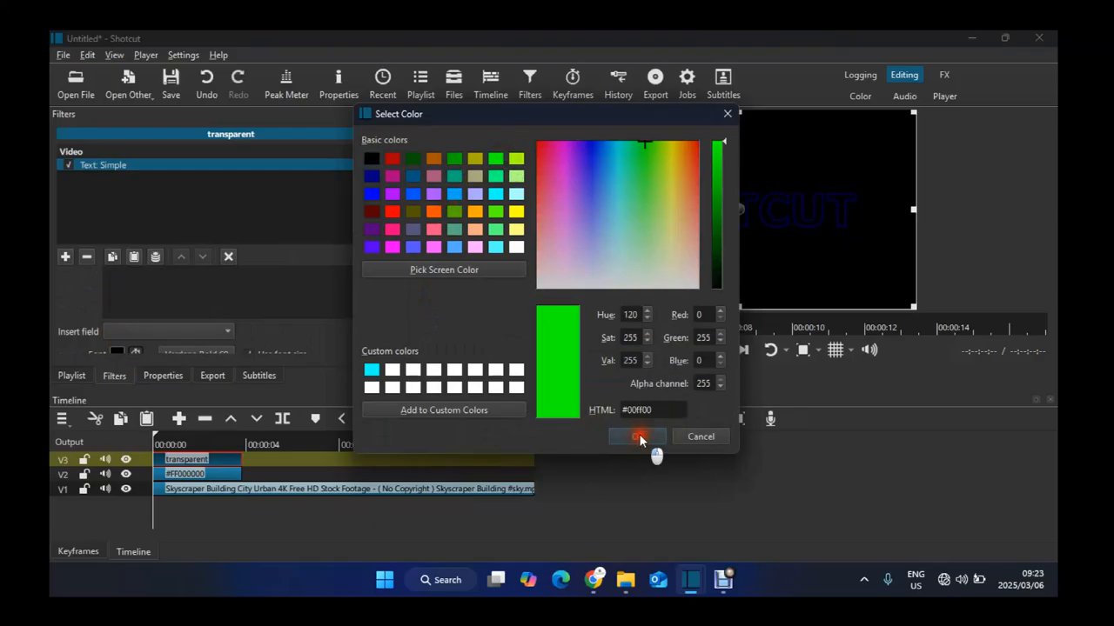
pyautogui.click(640, 444)
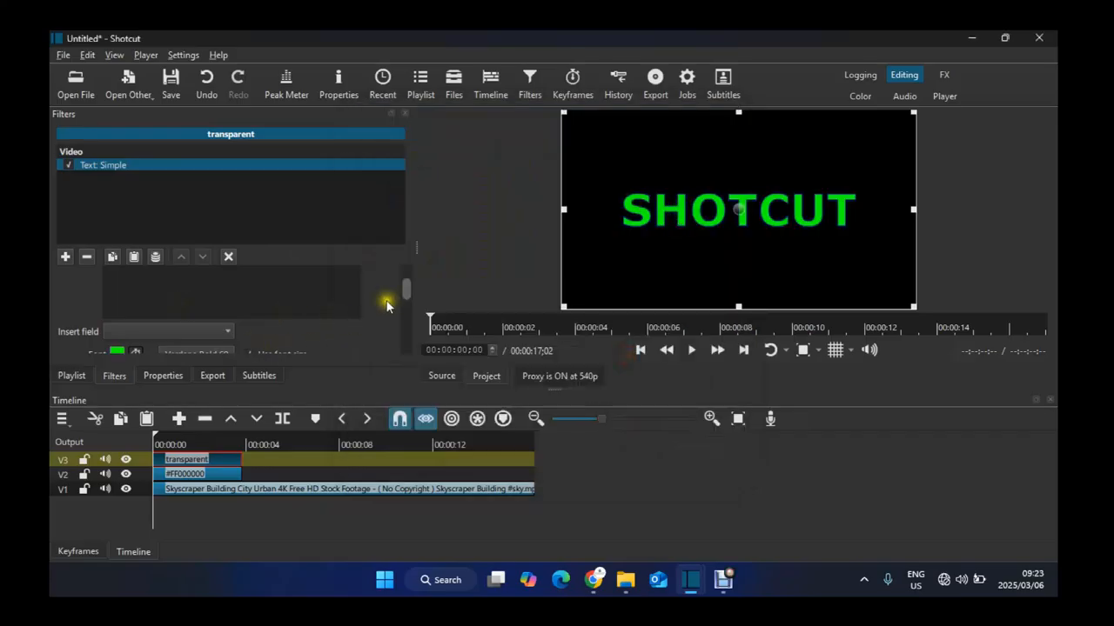
# Step: Set the SHOTCUT text's font to Verdana Bold at size 100
pyautogui.moveTo(409, 289); pyautogui.dragTo(411, 303)
pyautogui.click(218, 301)
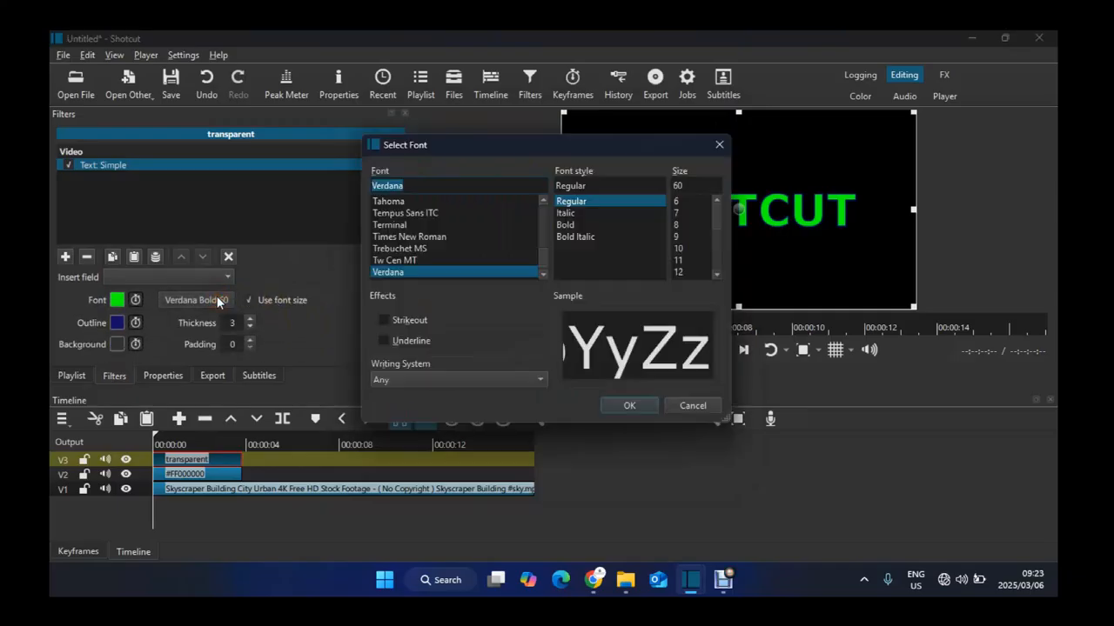
pyautogui.moveTo(697, 181); pyautogui.dragTo(659, 190)
pyautogui.write('100')
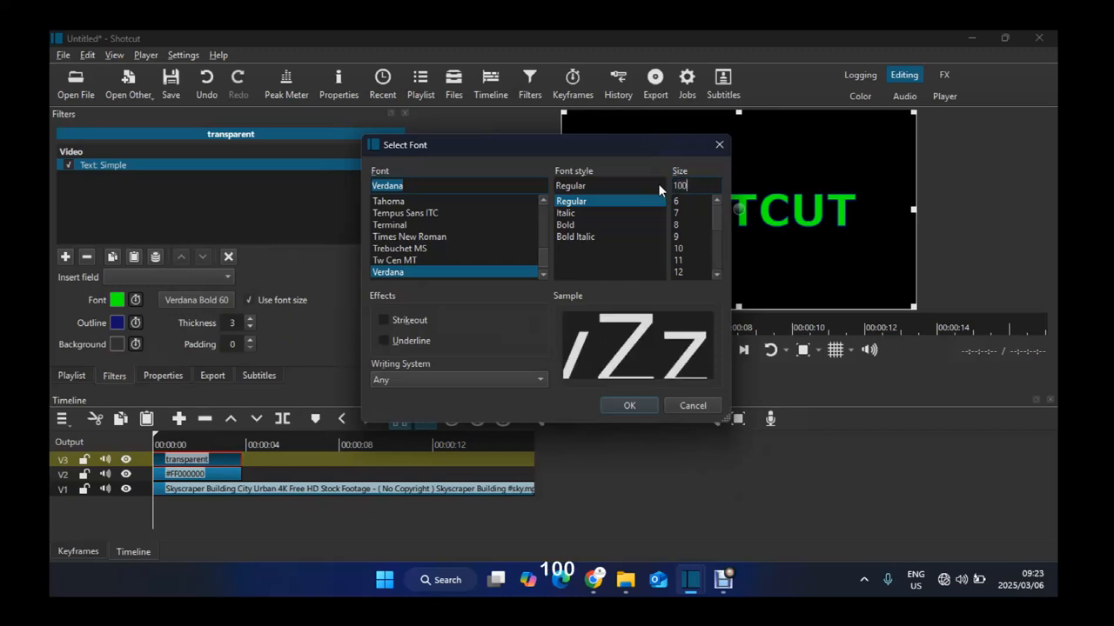
pyautogui.click(566, 225)
pyautogui.click(627, 405)
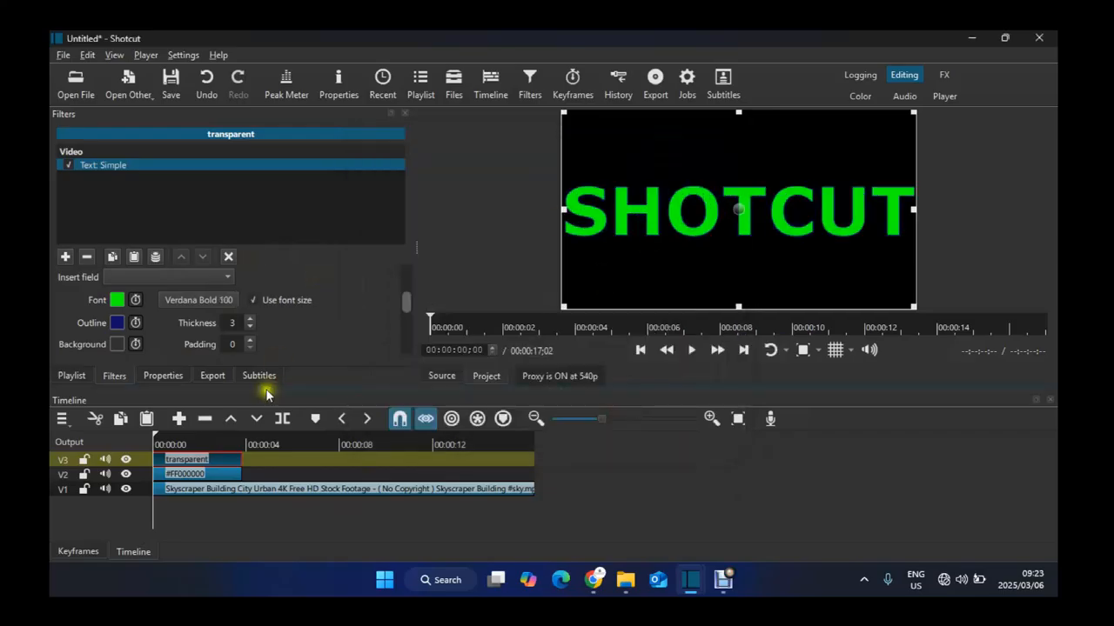
# Step: Export the current frame as Shotcut_00_00_00_000 in PNG format to the "How To Add Video In Text In Shotcut Video Editor" folder inside TLR Creative Studio
pyautogui.click(150, 457)
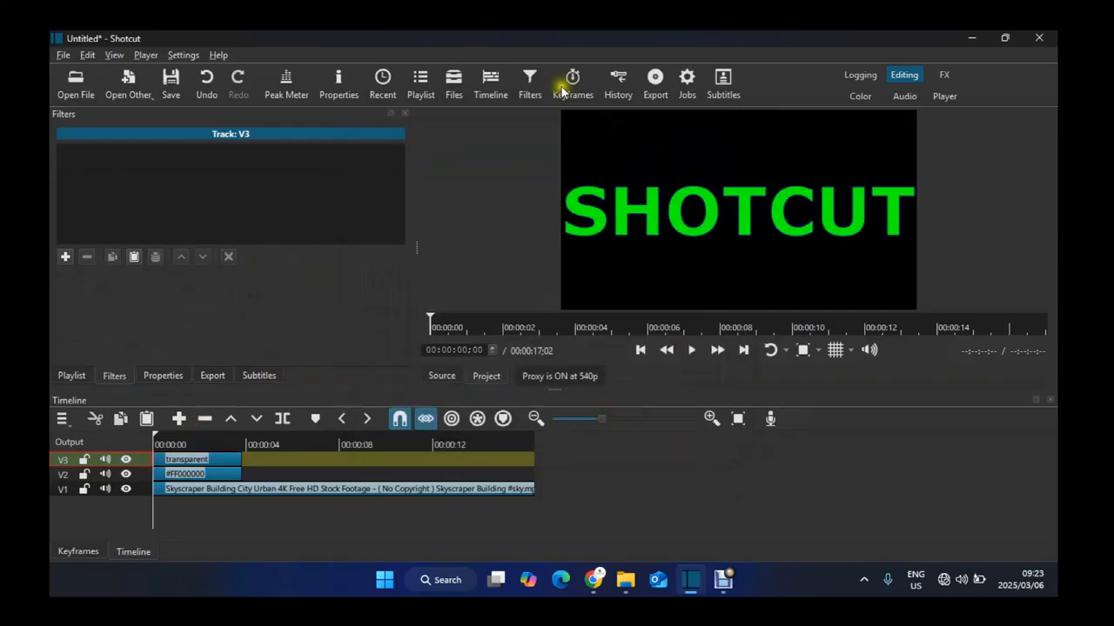
pyautogui.click(63, 56)
pyautogui.moveTo(87, 235)
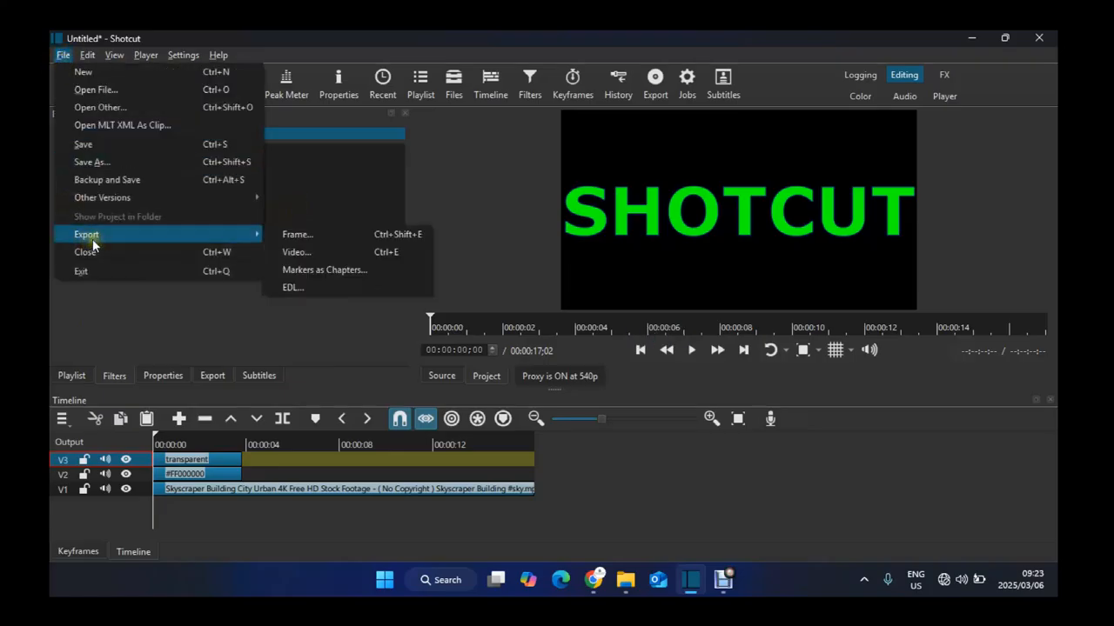
pyautogui.click(288, 233)
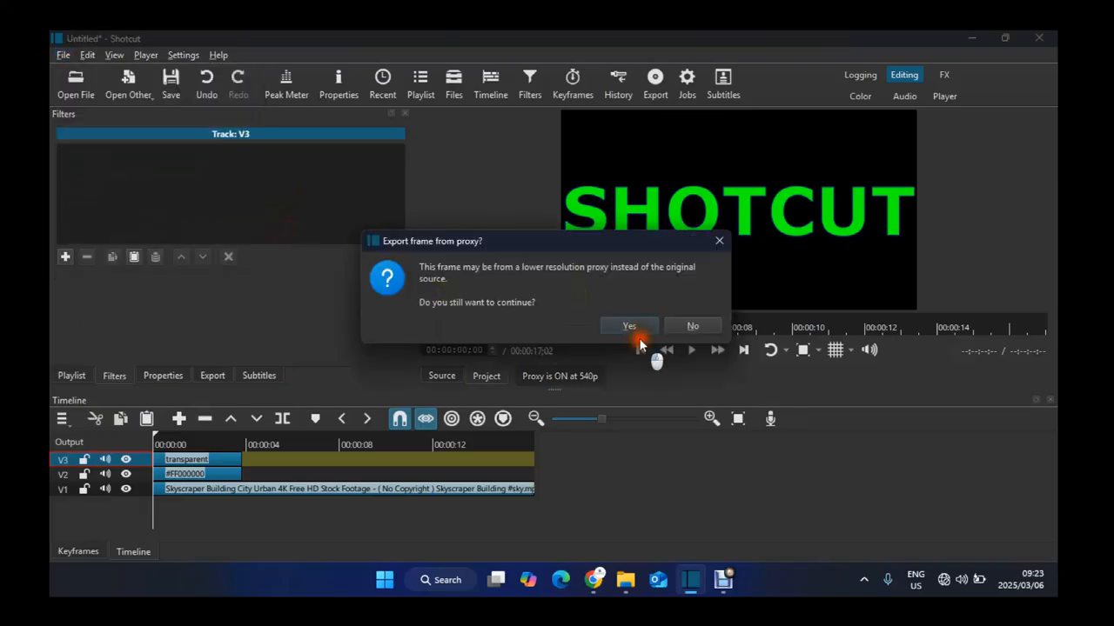
pyautogui.click(635, 327)
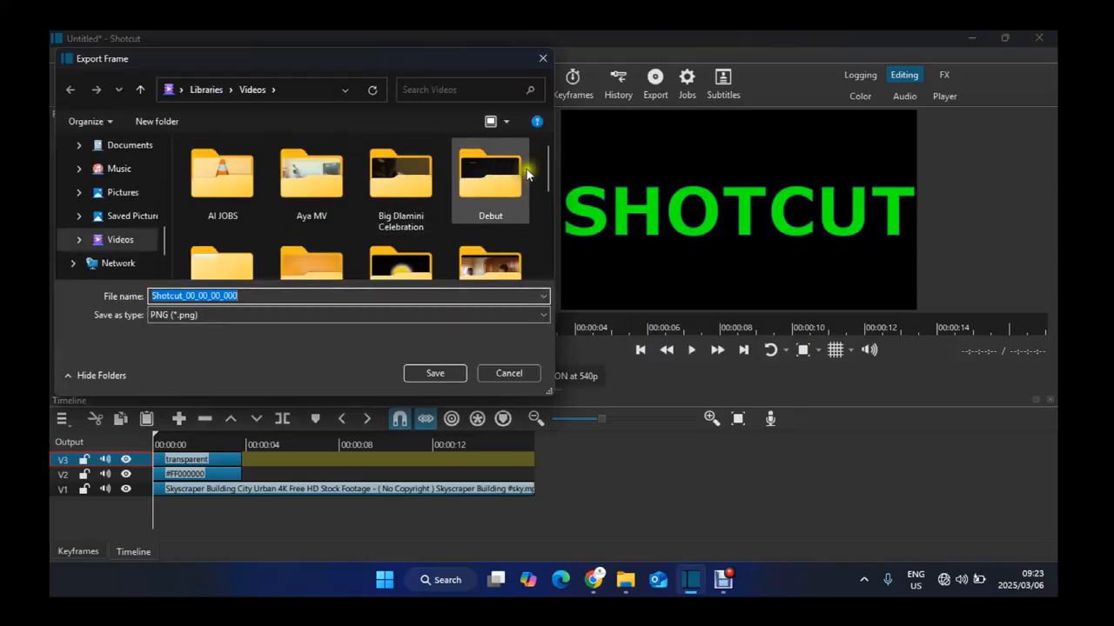
pyautogui.moveTo(549, 172); pyautogui.dragTo(557, 254)
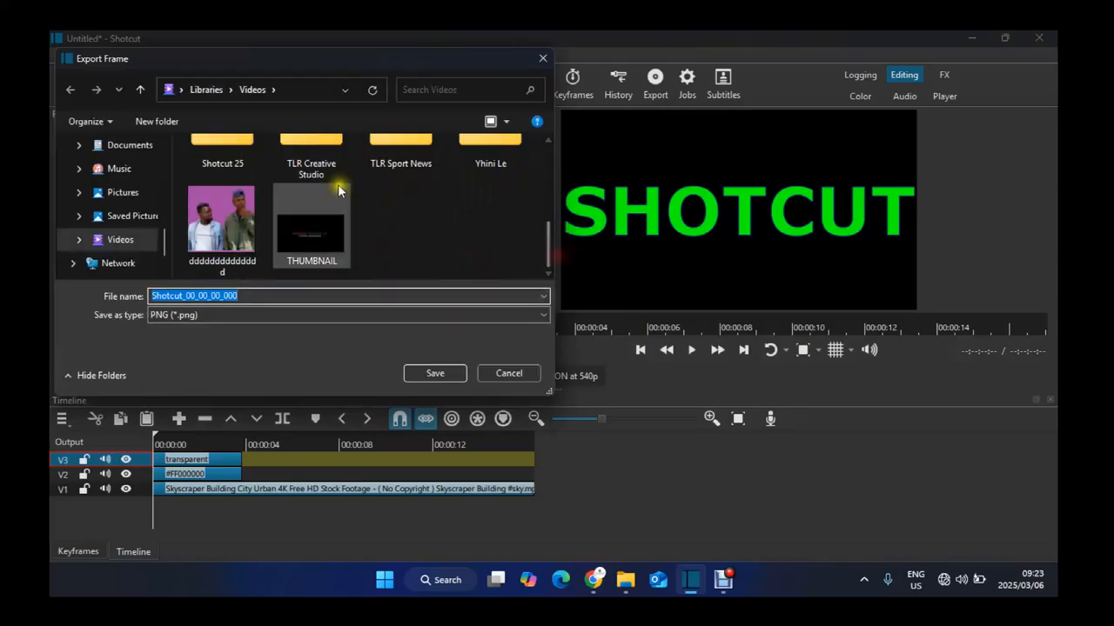
pyautogui.doubleClick(313, 149)
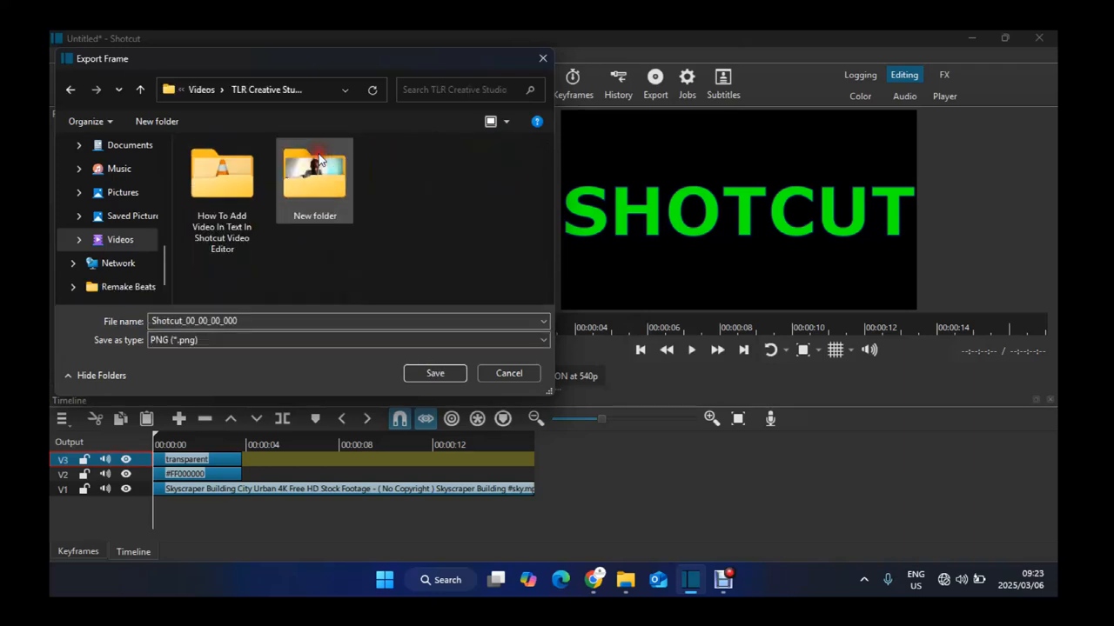
pyautogui.doubleClick(240, 194)
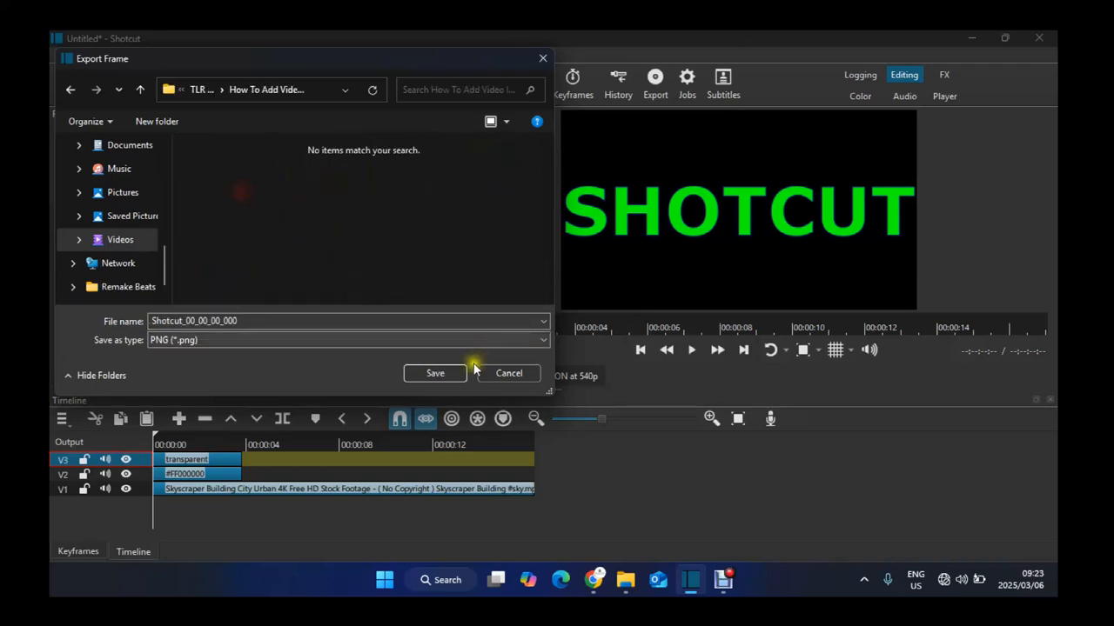
pyautogui.click(435, 372)
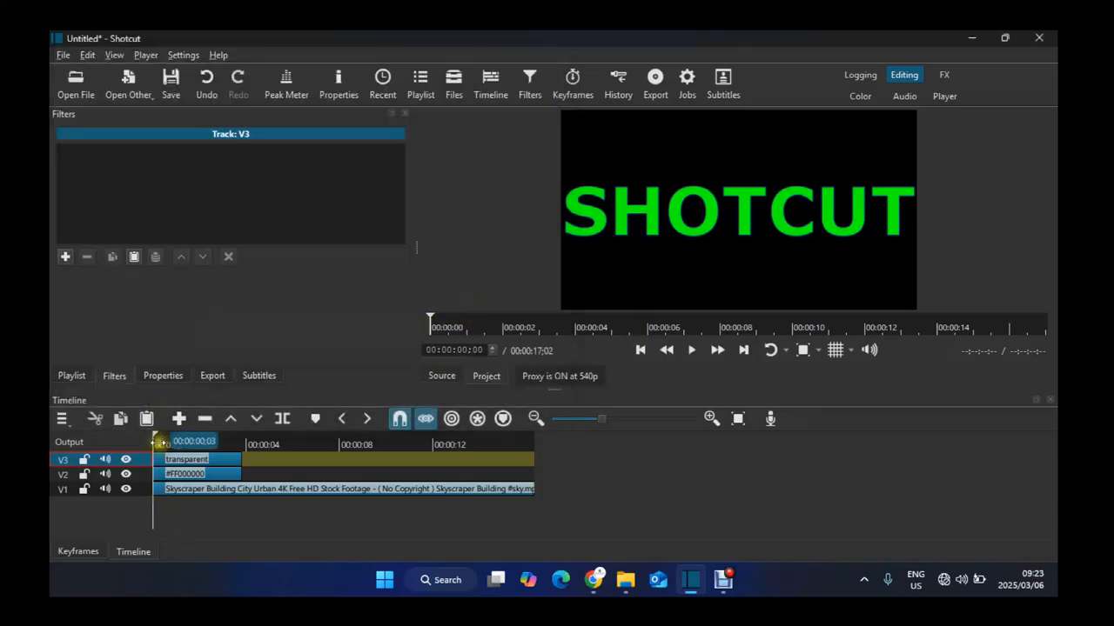
# Step: Delete the text clip on V3 and the black color clip on V2 together
pyautogui.click(71, 377)
pyautogui.click(217, 458)
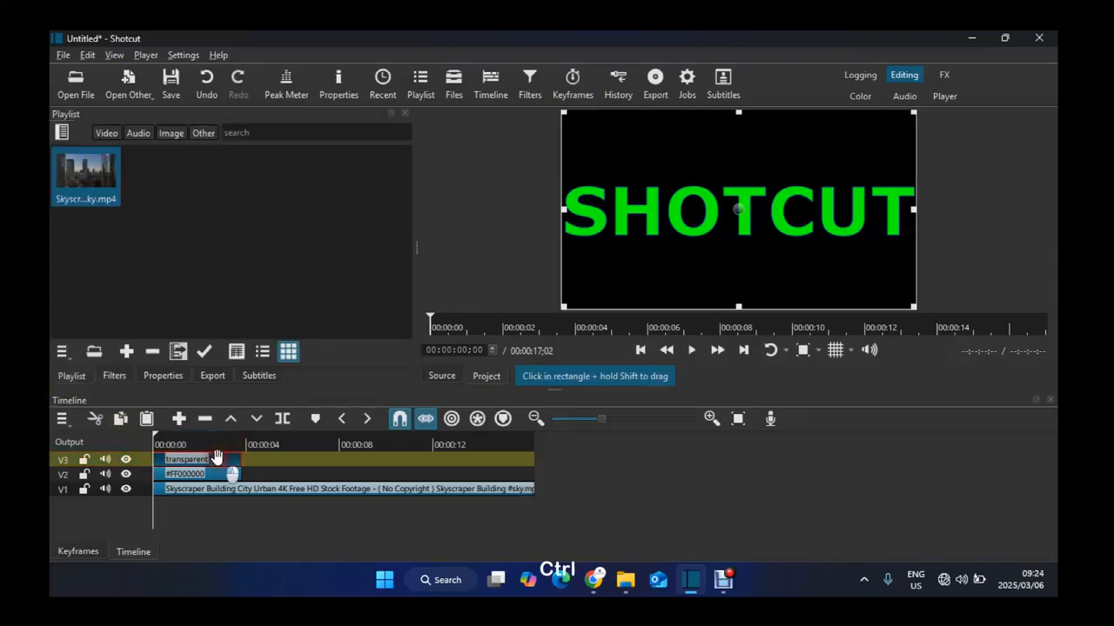
pyautogui.keyDown('ctrl'); pyautogui.click(212, 473); pyautogui.keyUp('ctrl')
pyautogui.press('Delete')
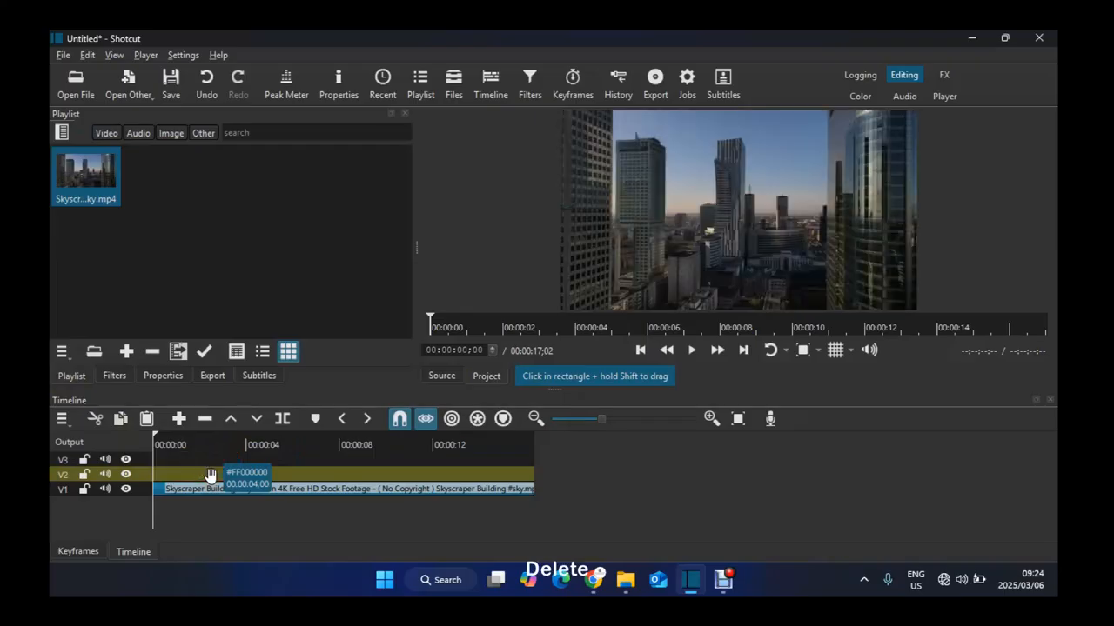
# Step: Bring Shotcut_00_00_00_000.png from File Explorer into Shotcut's playlist and place it on V2, spanning the full length of the skyscraper clip
pyautogui.click(626, 581)
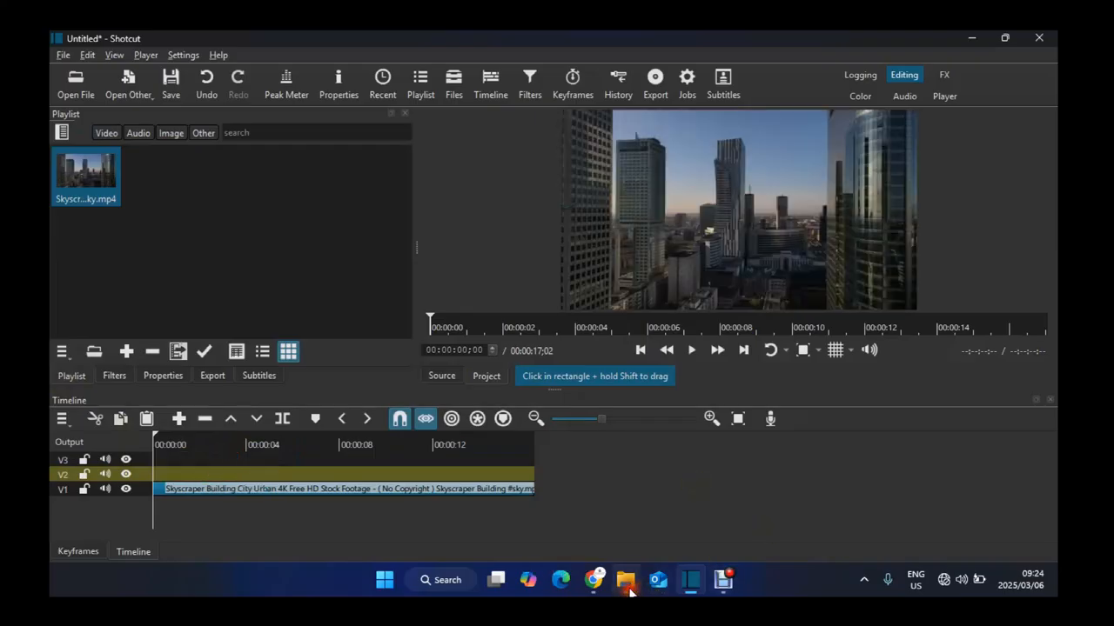
pyautogui.click(228, 198)
pyautogui.doubleClick(228, 197)
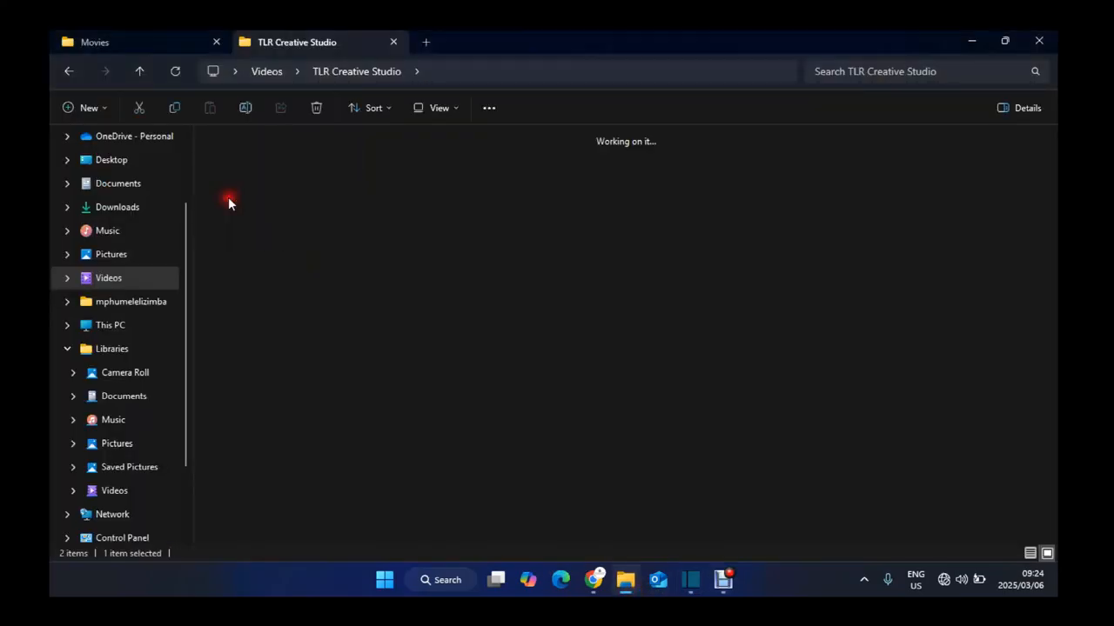
pyautogui.click(345, 177)
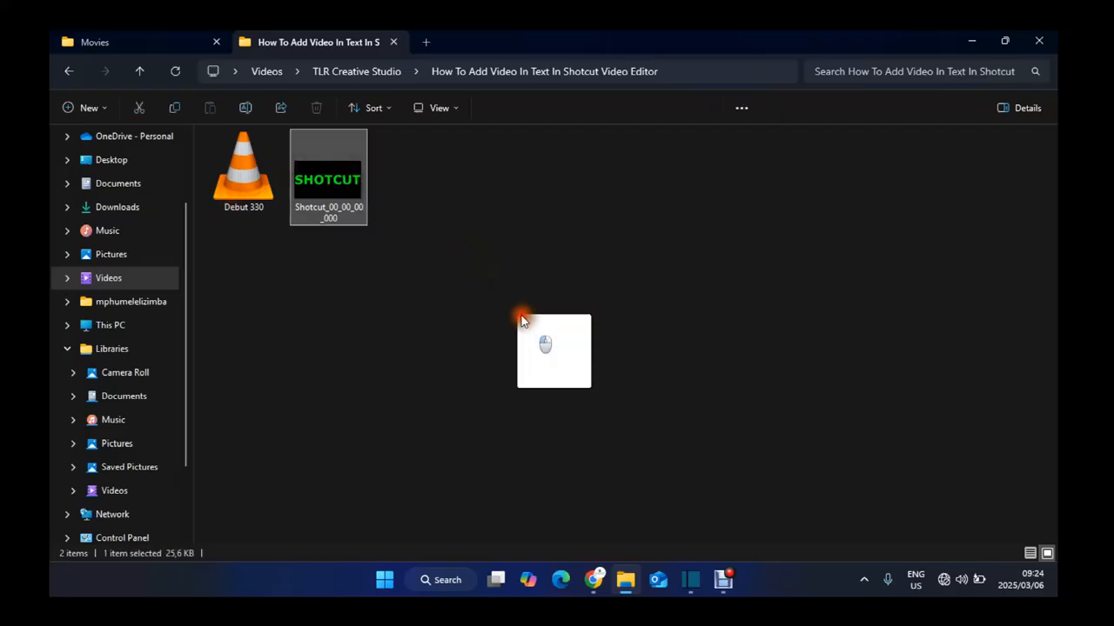
pyautogui.click(691, 581)
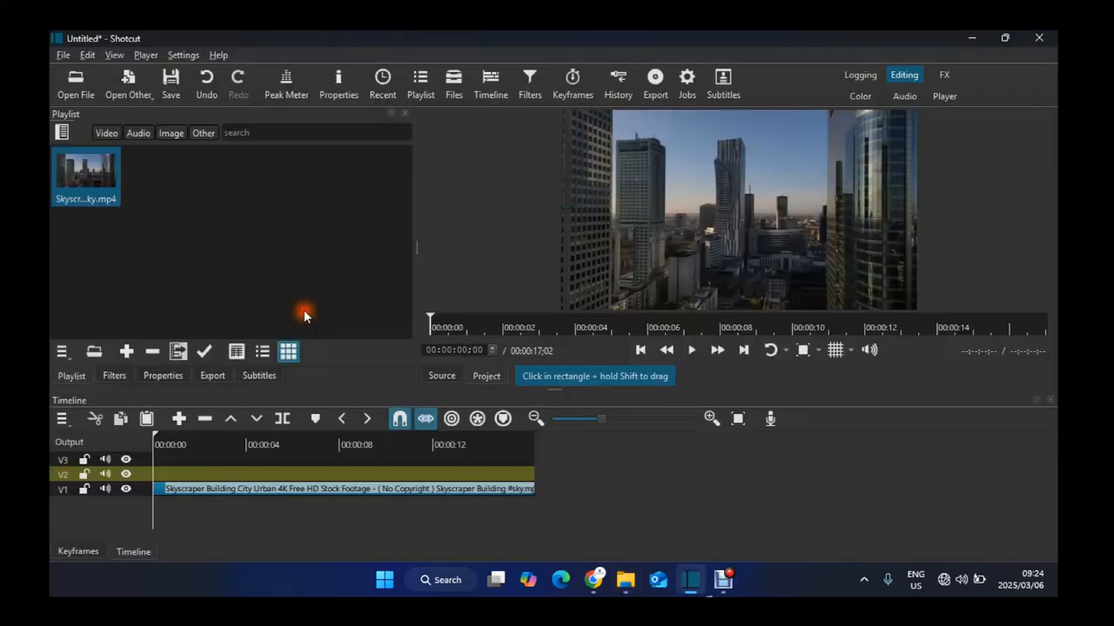
pyautogui.rightClick(163, 185)
pyautogui.moveTo(164, 185); pyautogui.dragTo(553, 488)
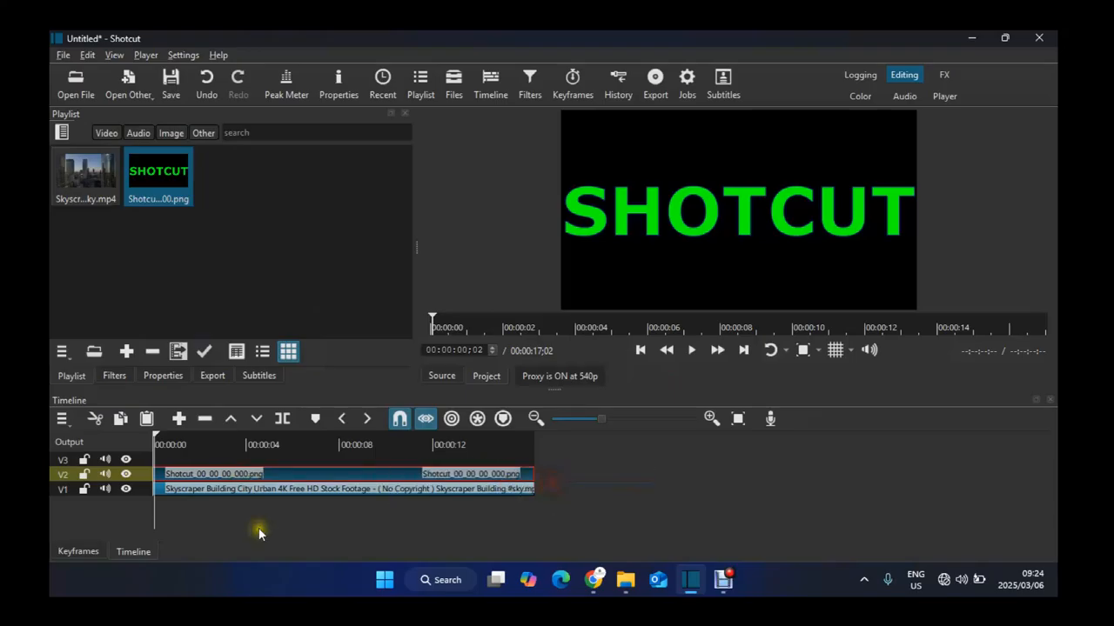
# Step: Apply the Chroma Key: Simple filter to the PNG clip on V2 and set its distance to 46.2%
pyautogui.click(116, 377)
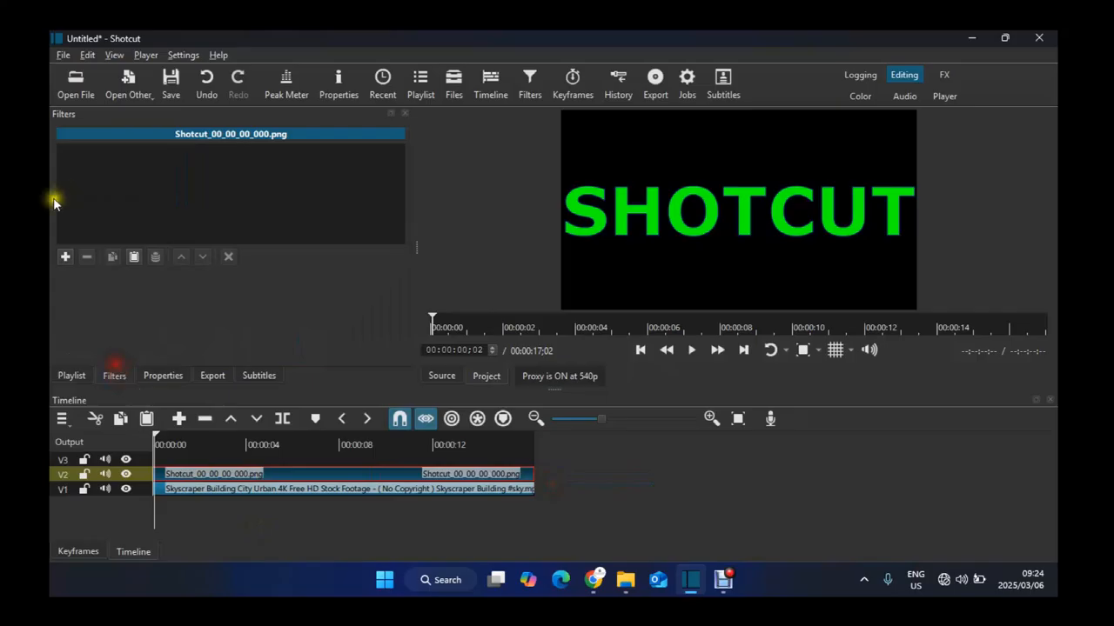
pyautogui.click(66, 257)
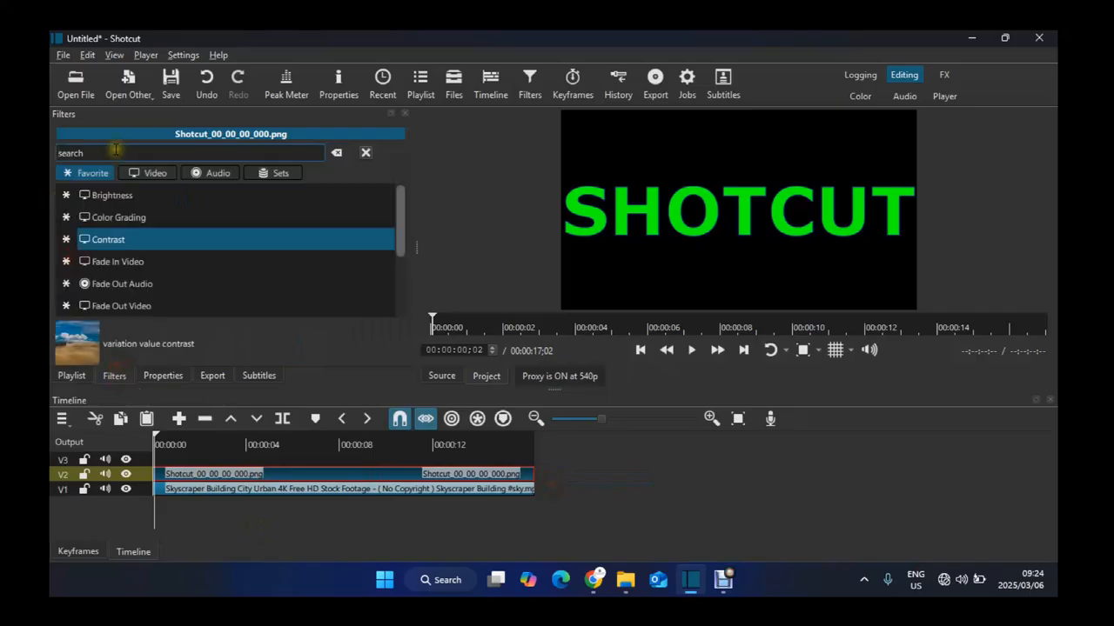
pyautogui.write('CHROM')
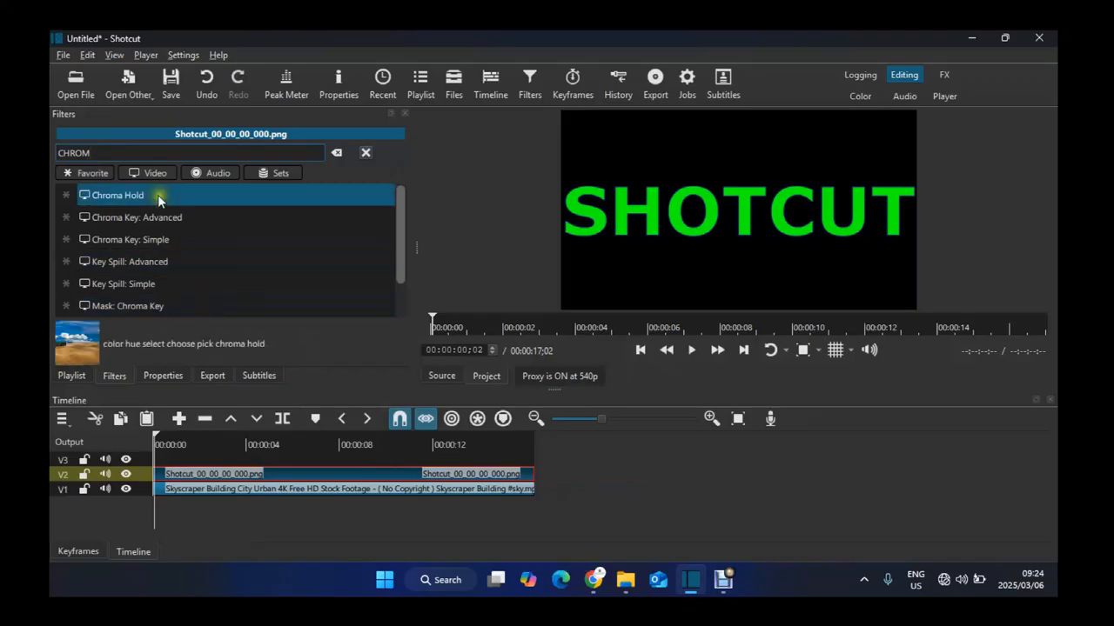
pyautogui.click(162, 240)
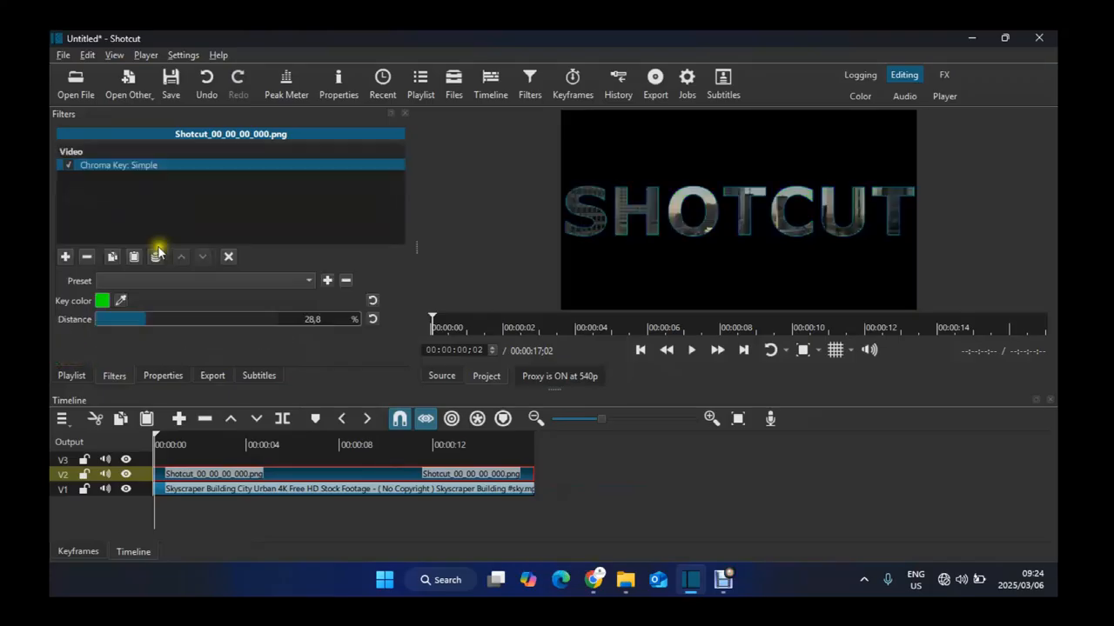
pyautogui.click(176, 318)
pyautogui.click(181, 319)
# Step: Play back the timeline to check the skyscraper footage showing through the SHOTCUT letters
pyautogui.press('space')
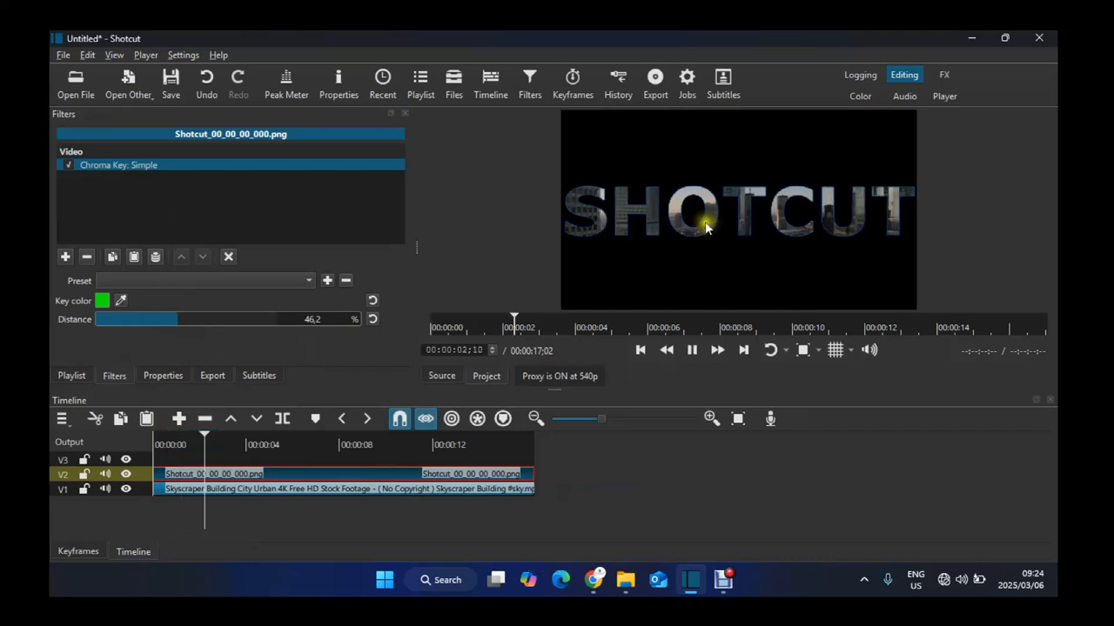
pyautogui.click(698, 204)
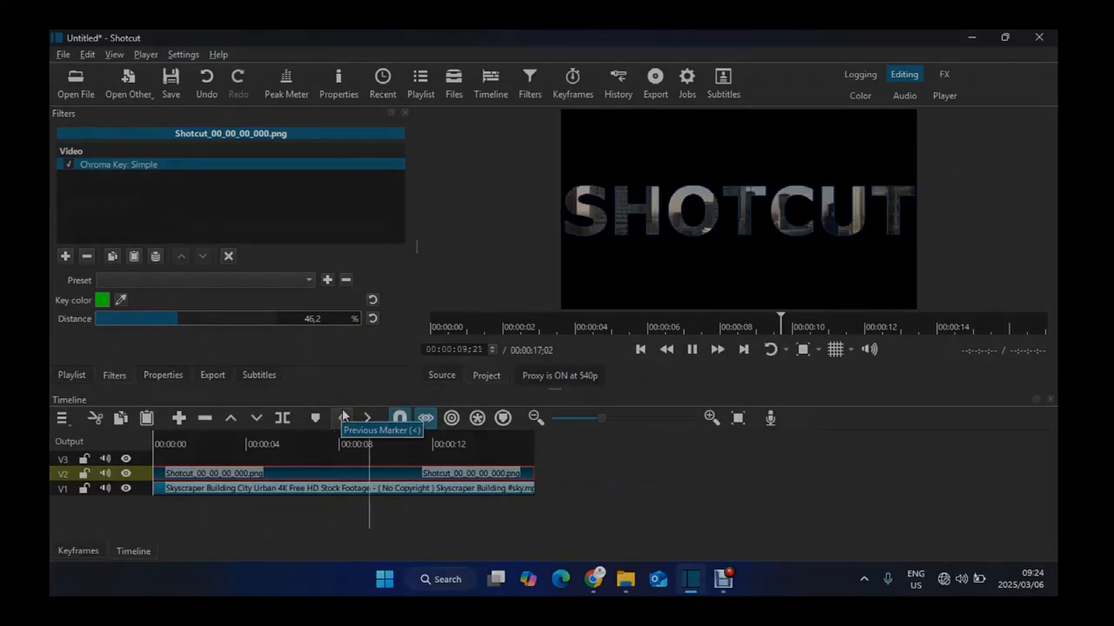
pyautogui.press('space')
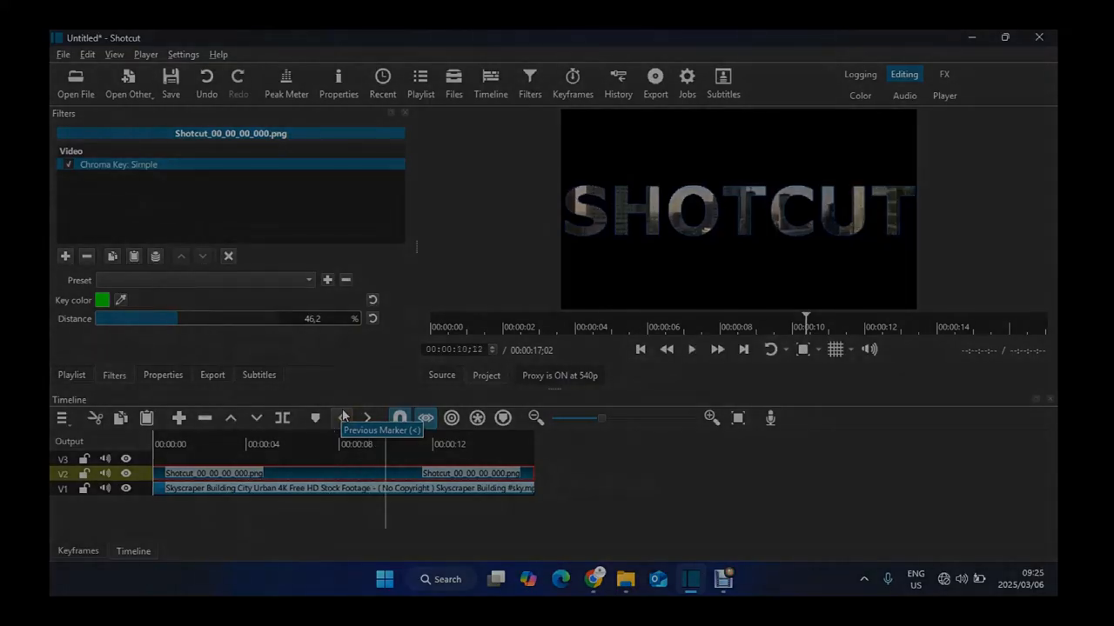